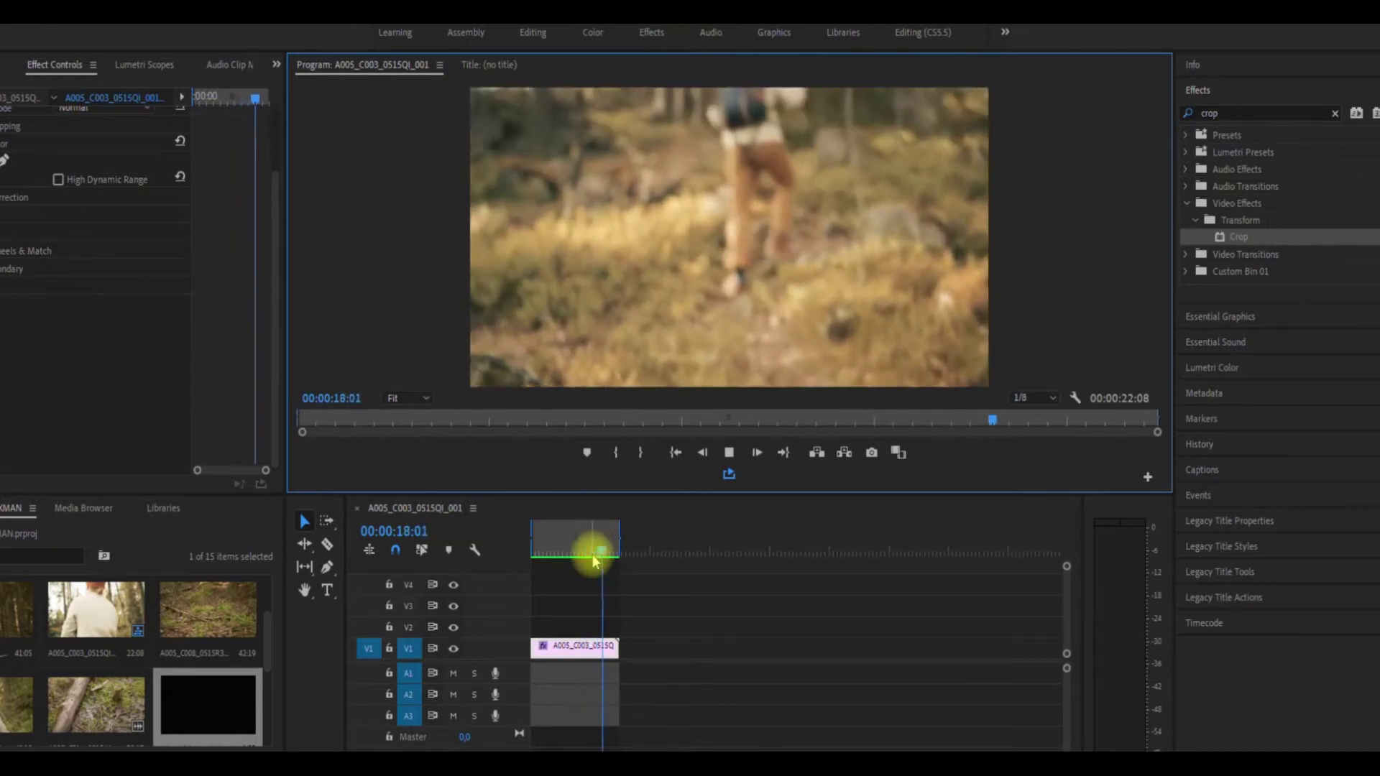
- Place the hd-to-widescreen overlay on V4 above the hiking clip and view it at 00:00:05:02
{"action": "left_click", "coordinate": [199, 713]}
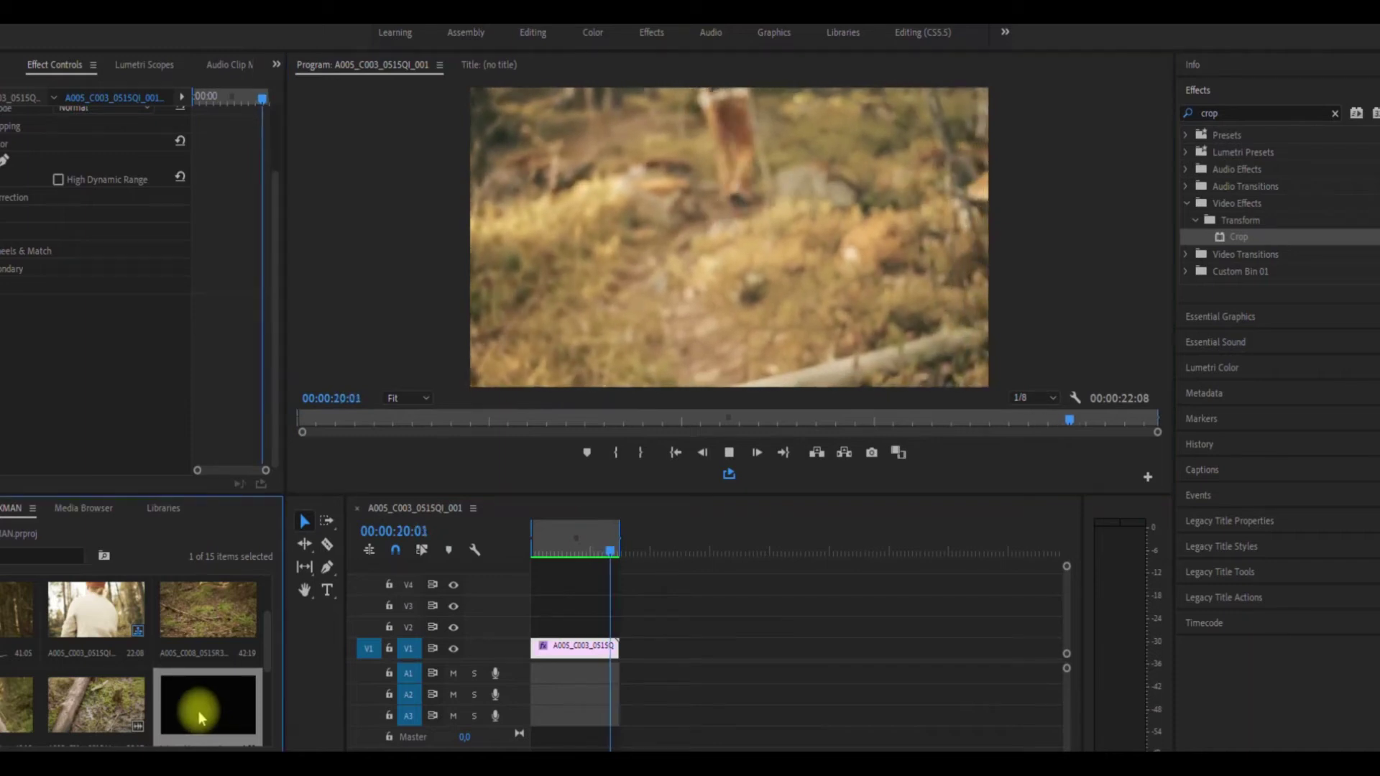
{"action": "left_click_drag", "start_coordinate": [198, 710], "coordinate": [546, 582]}
{"action": "left_click", "coordinate": [554, 537]}
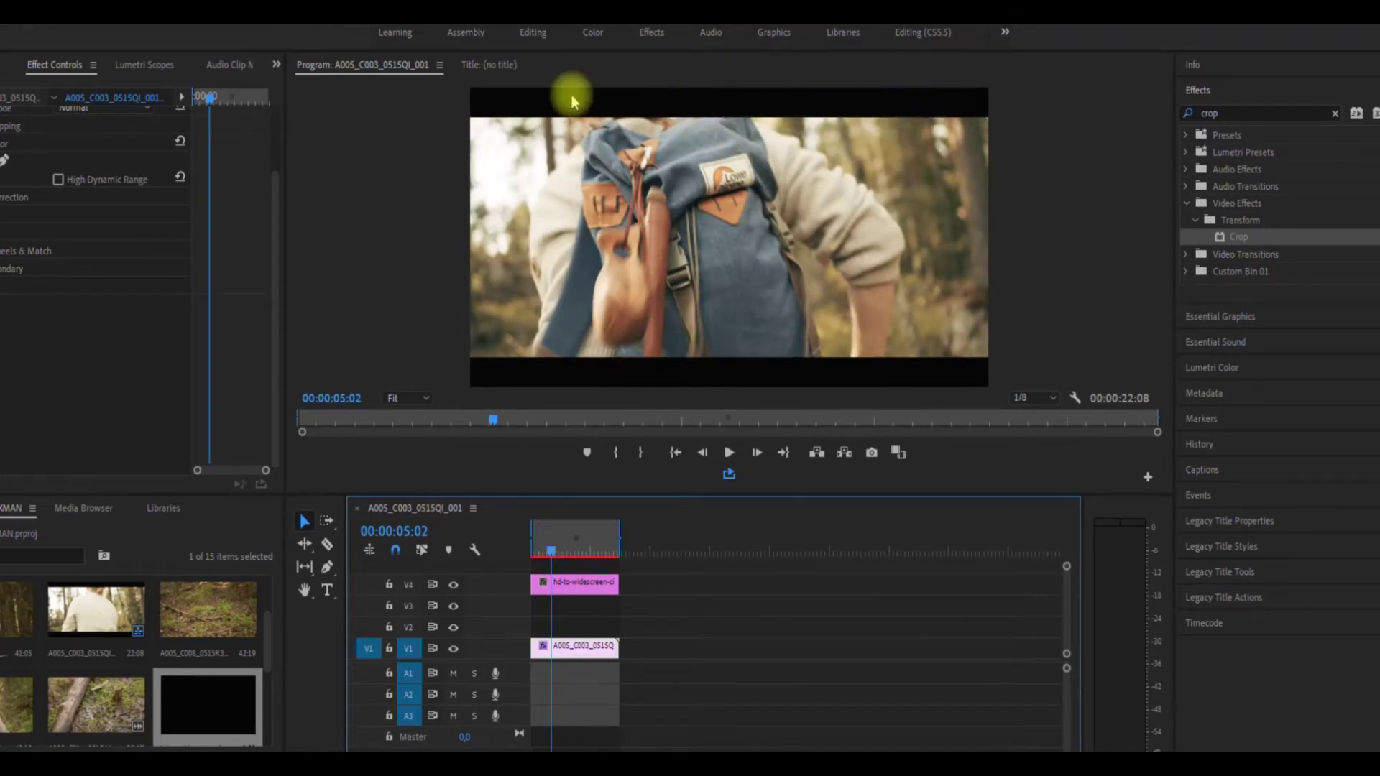
- Inspect the overlay at 00:00:07:15, then delete it from V4
{"action": "left_click", "coordinate": [603, 591]}
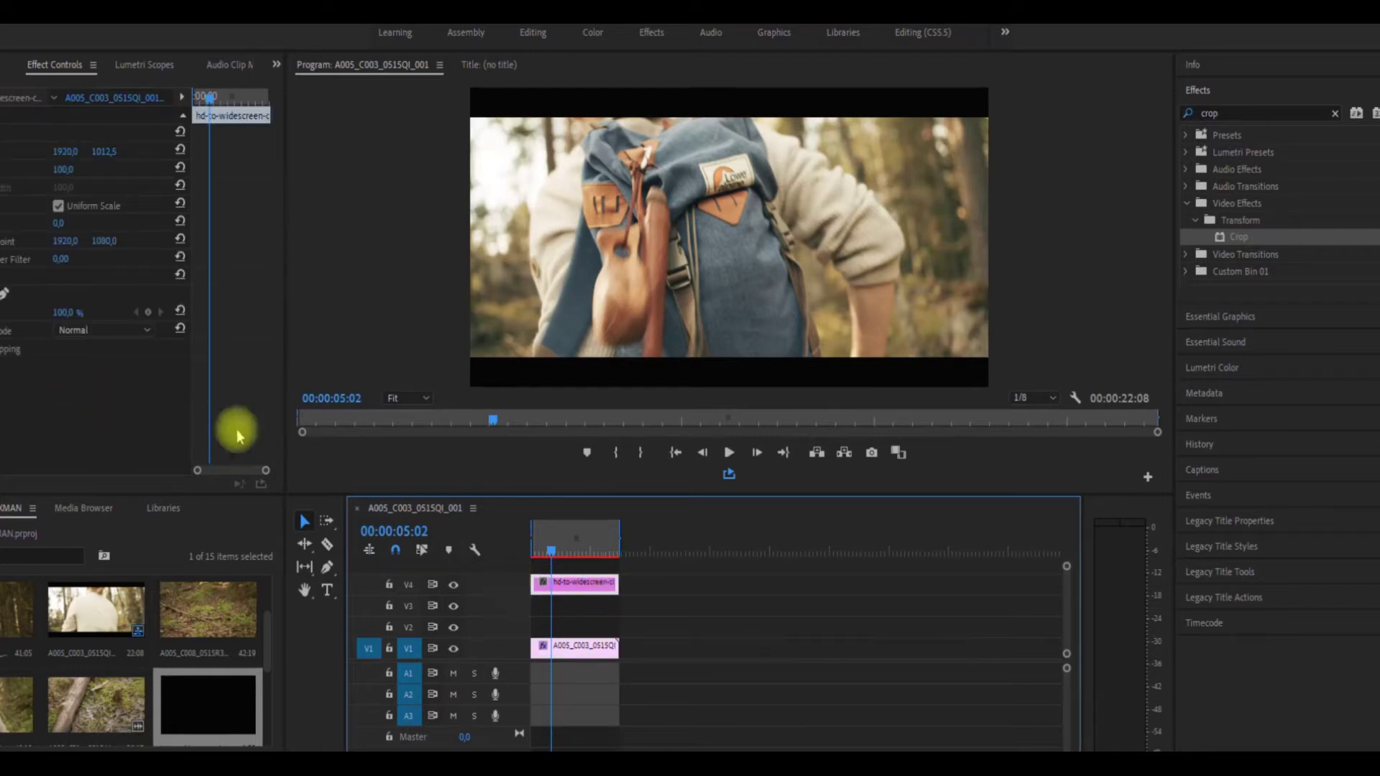
{"action": "left_click", "coordinate": [561, 547]}
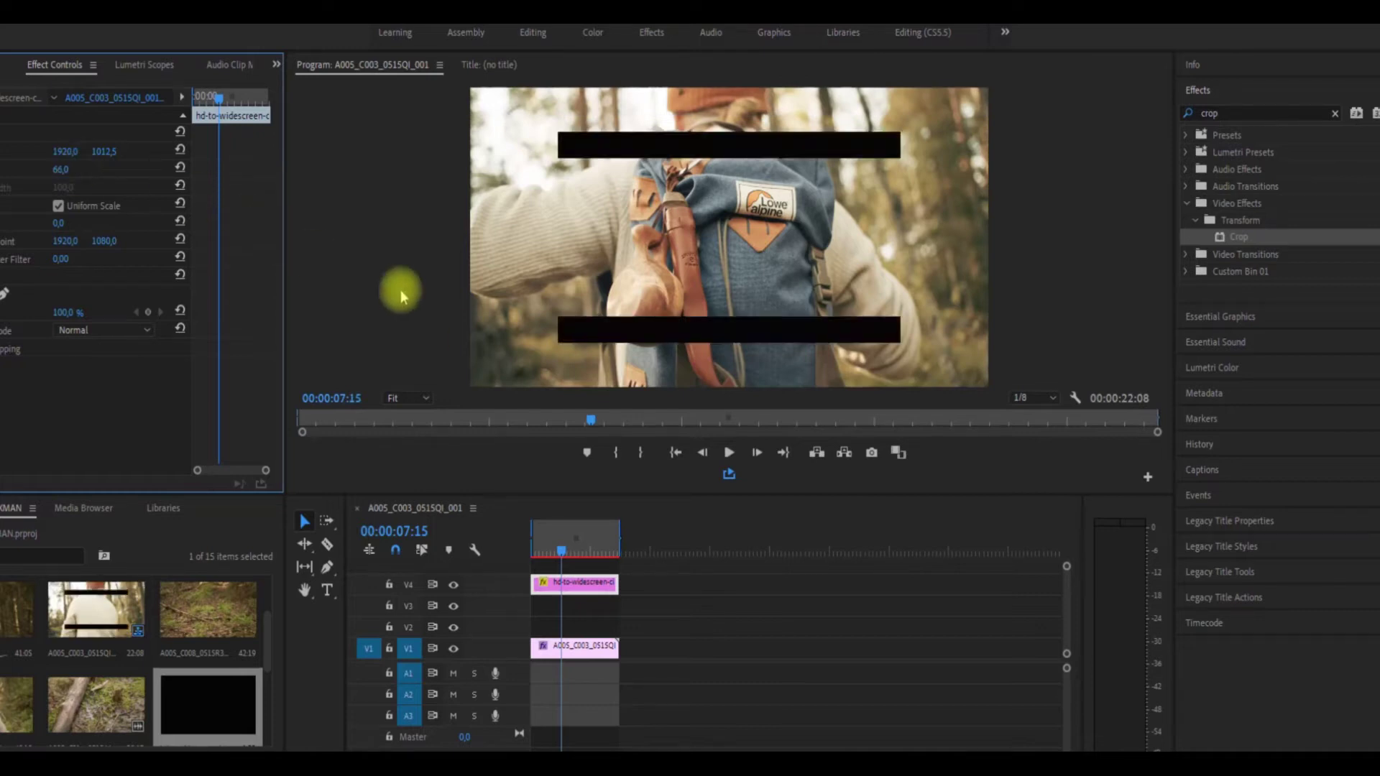
{"action": "left_click", "coordinate": [588, 591]}
{"action": "key", "text": "Delete"}
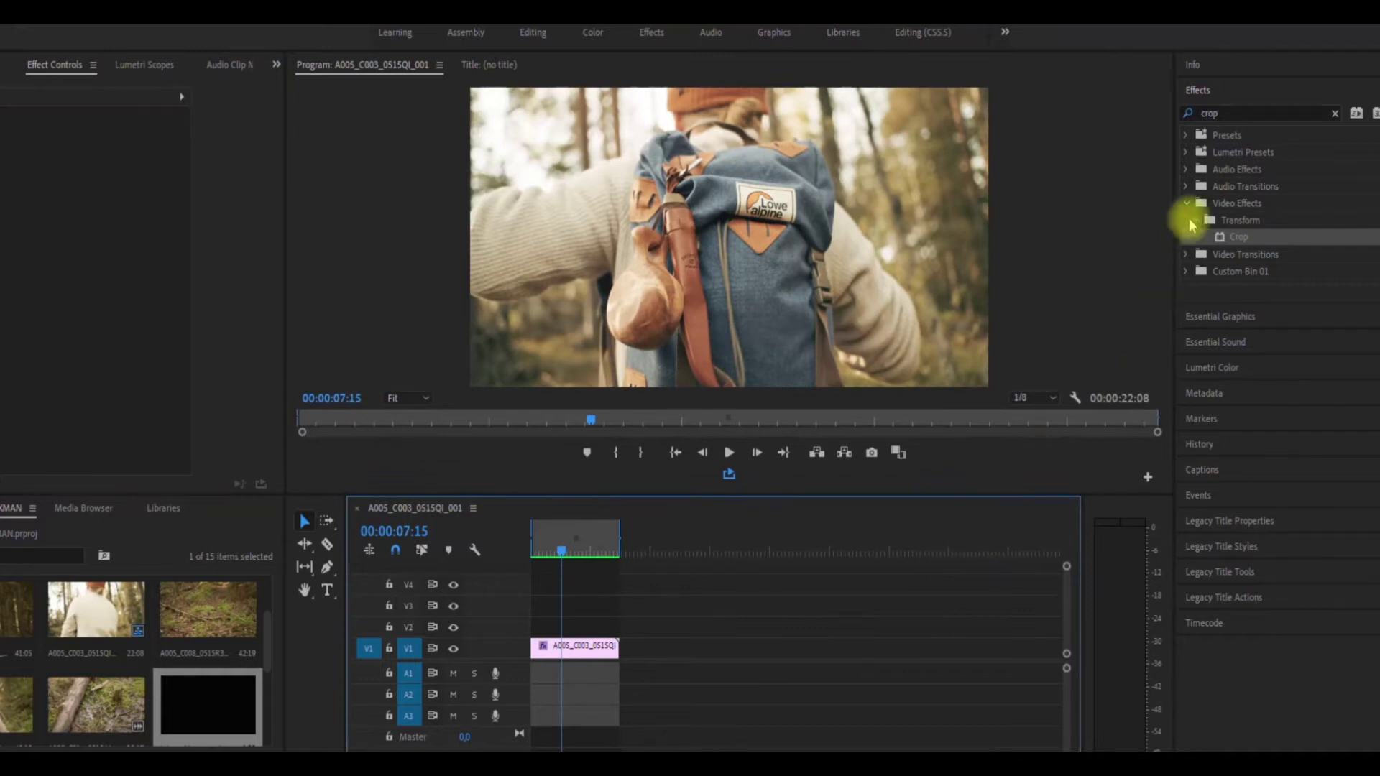
- Find the Crop effect and apply it to the hiking clip on V1
{"action": "left_click", "coordinate": [1230, 113]}
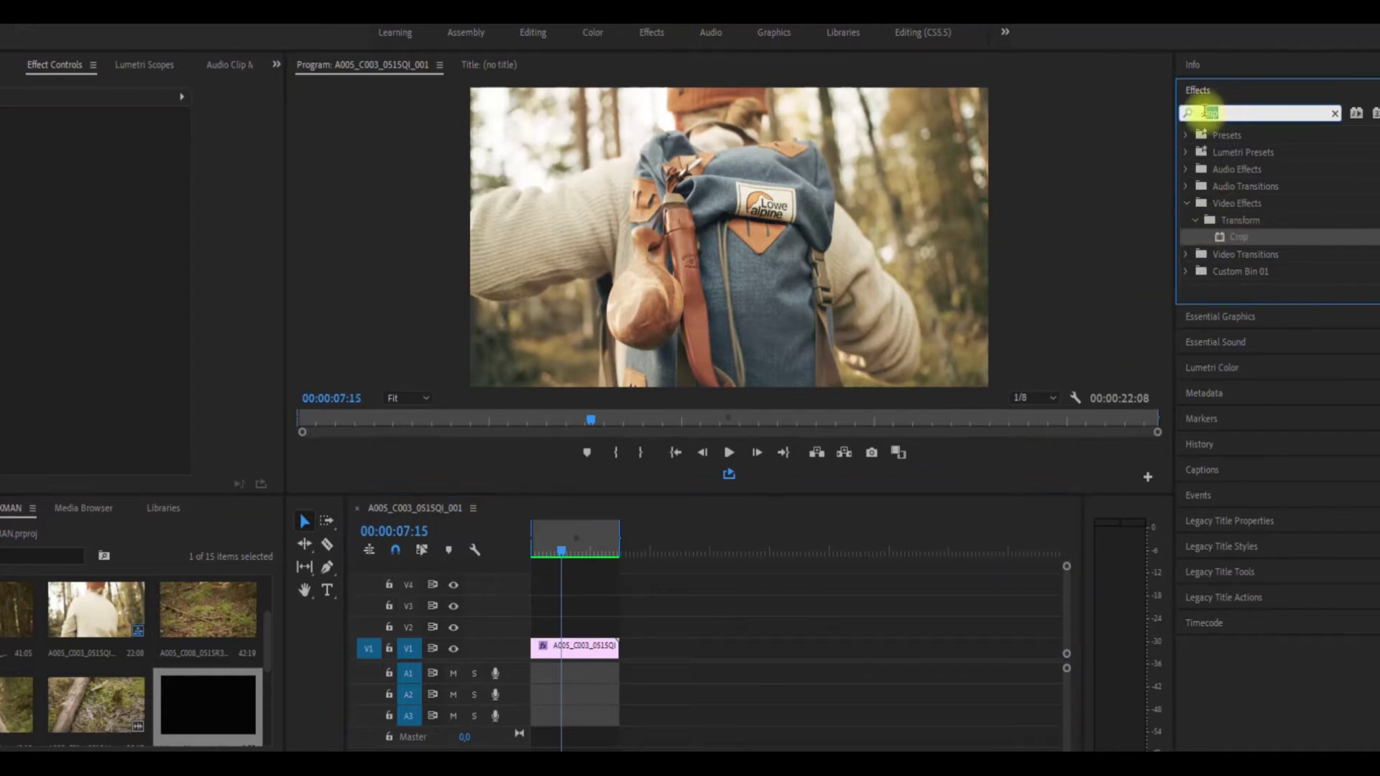
{"action": "type", "text": "crop"}
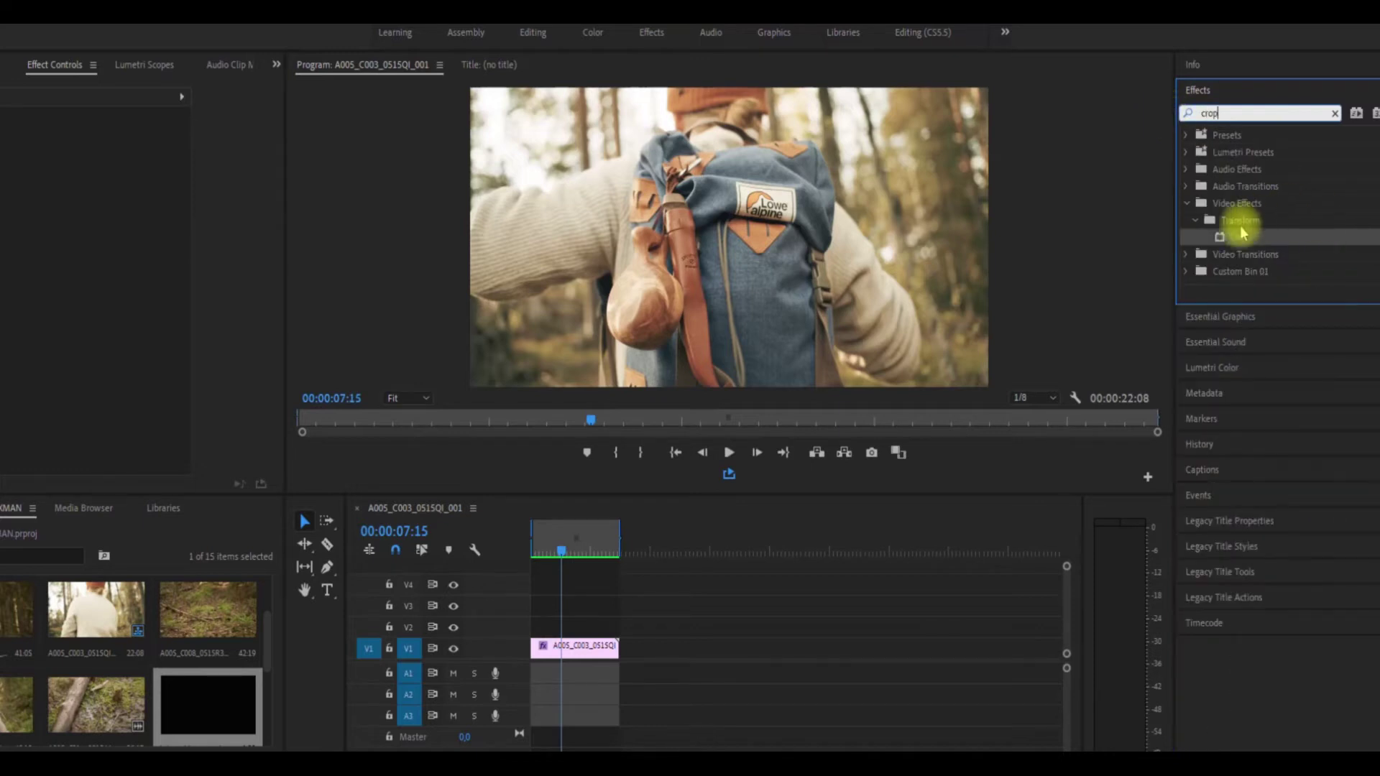
{"action": "left_click_drag", "start_coordinate": [1234, 235], "coordinate": [578, 660]}
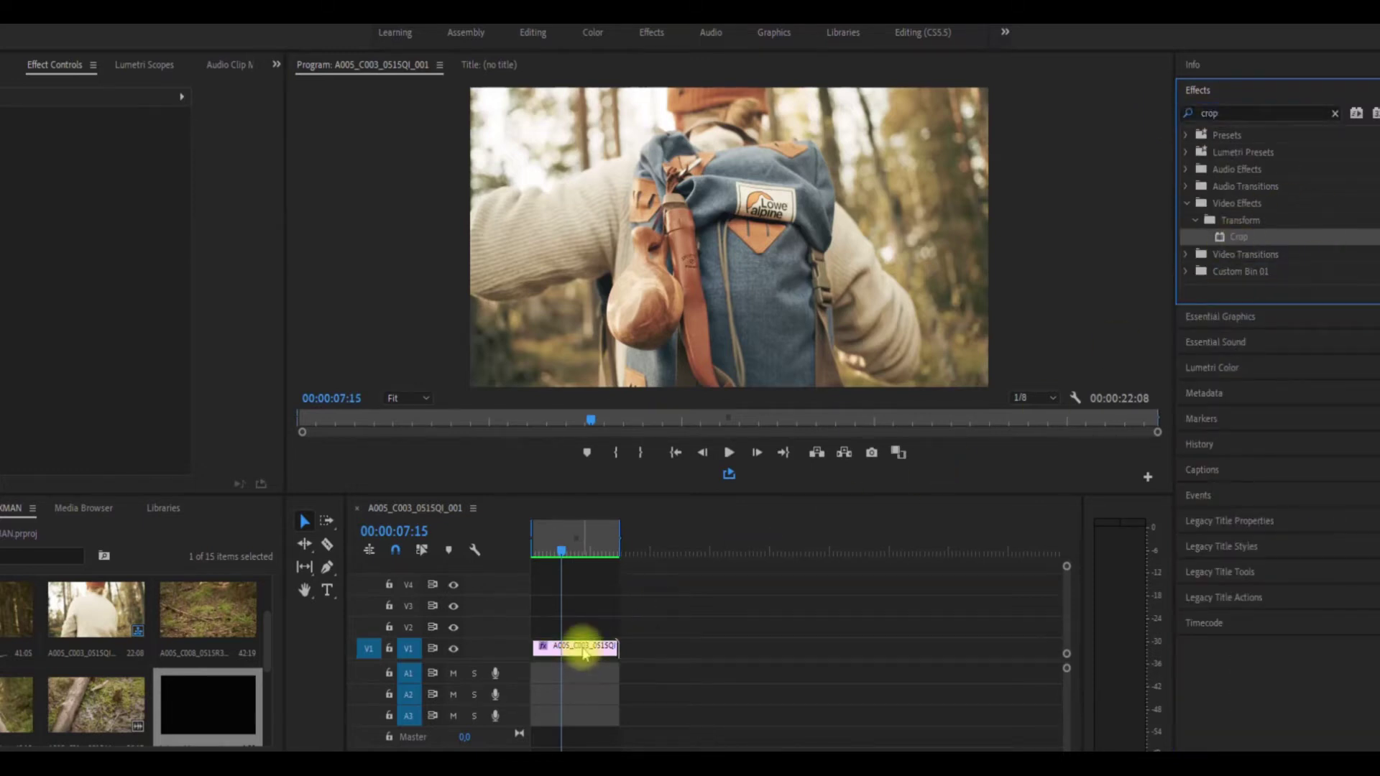
{"action": "left_click", "coordinate": [578, 646]}
- Set the clip's Crop Top and Bottom to 15% and nudge its vertical position
{"action": "scroll", "coordinate": [50, 359], "scroll_direction": "down", "scroll_amount": 5}
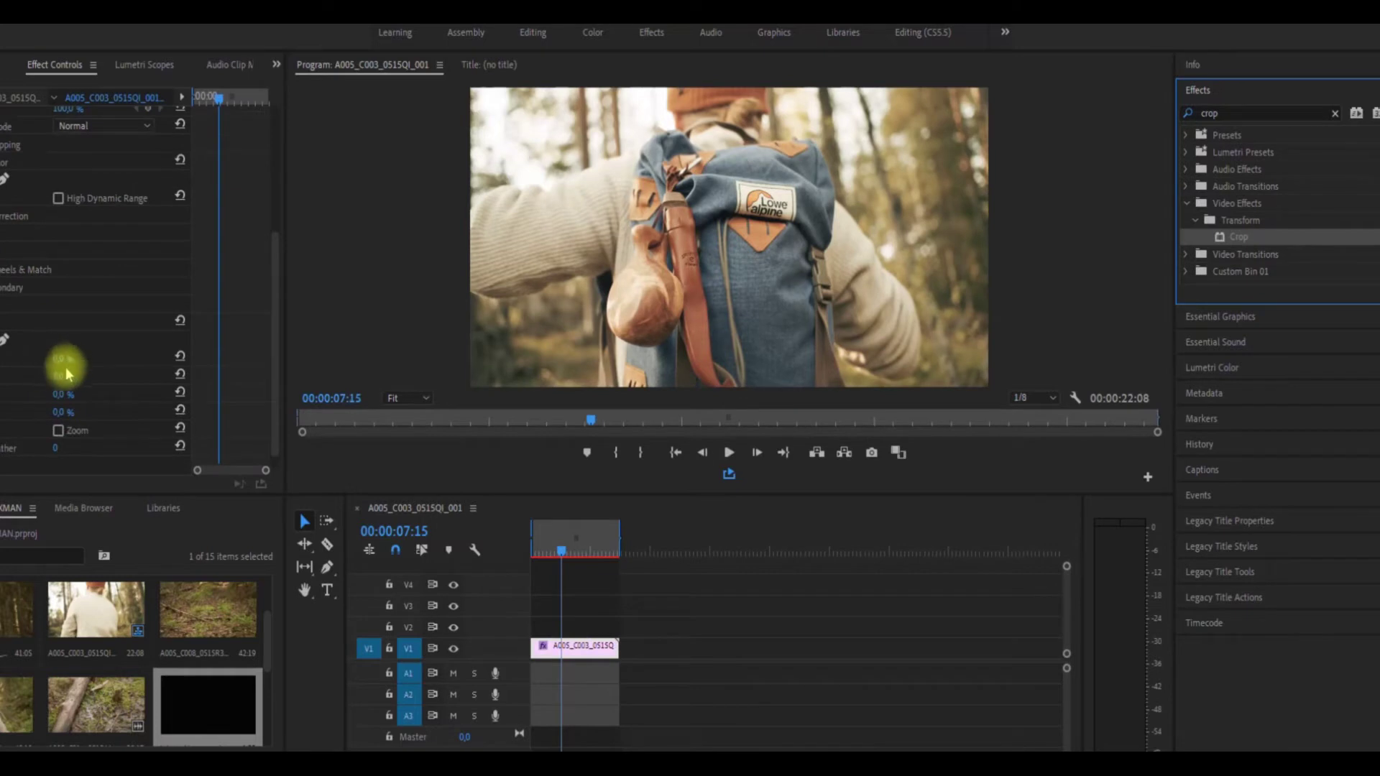
{"action": "left_click", "coordinate": [66, 373]}
{"action": "type", "text": "15"}
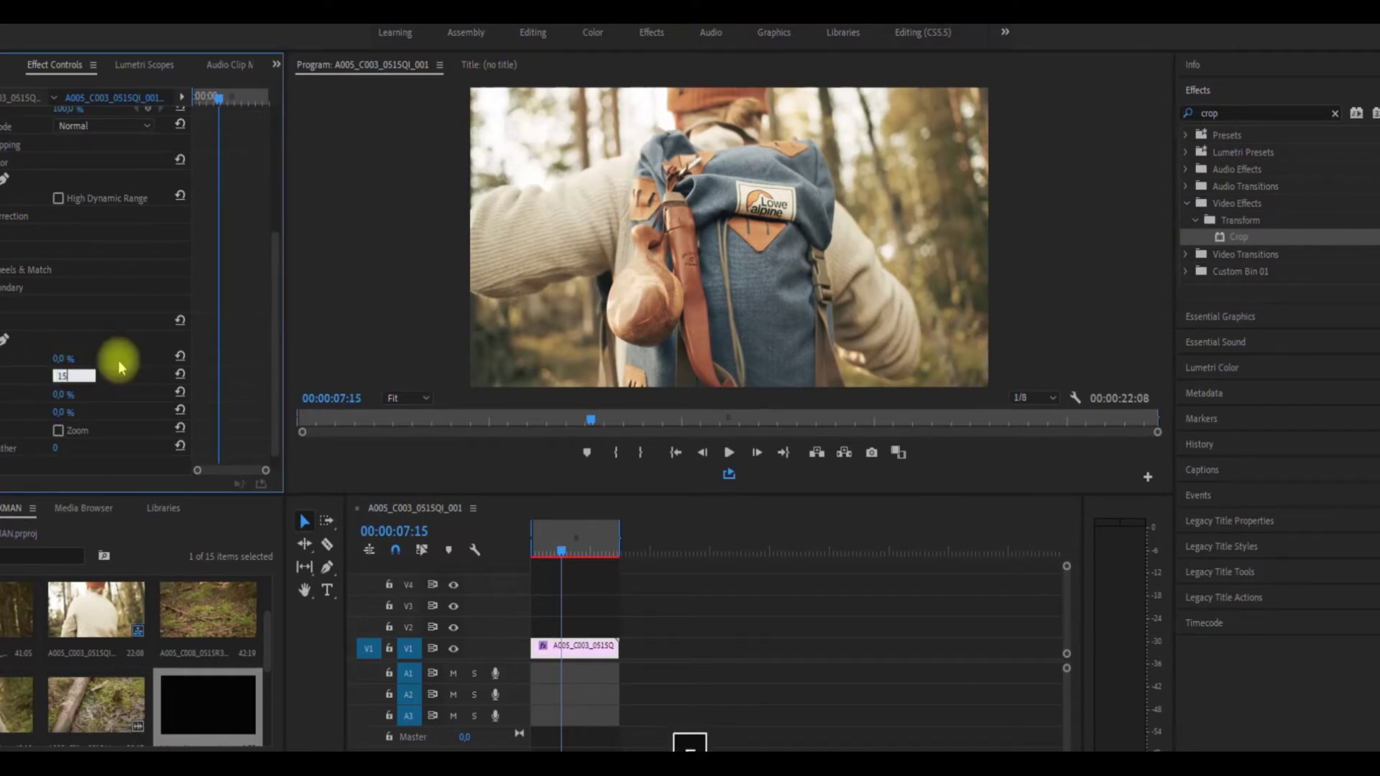
{"action": "key", "text": "Tab"}
{"action": "type", "text": "15"}
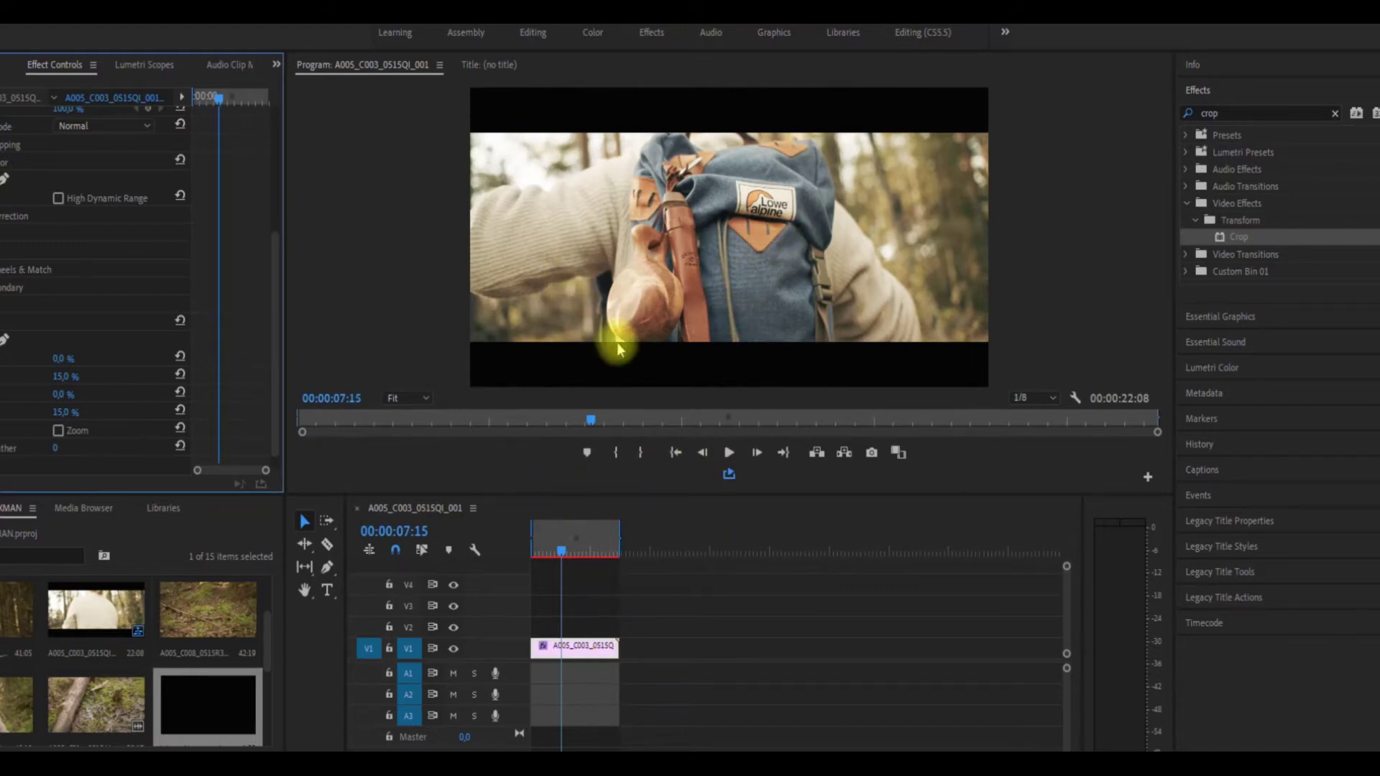
{"action": "scroll", "coordinate": [69, 294], "scroll_direction": "up", "scroll_amount": 6}
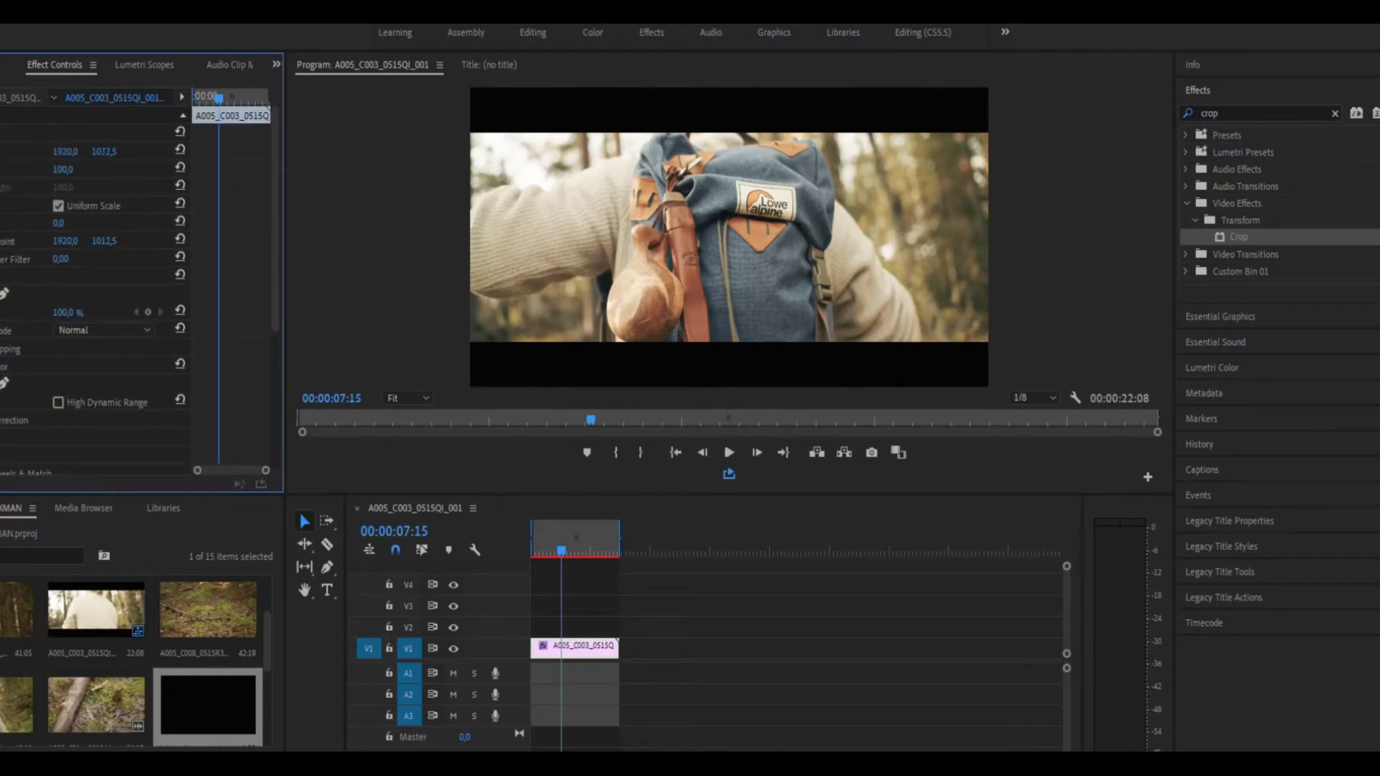
{"action": "mouse_move", "coordinate": [105, 151]}
{"action": "left_mouse_down"}
{"action": "mouse_move", "coordinate": [155, 151]}
{"action": "mouse_move", "coordinate": [95, 151]}
{"action": "left_mouse_up"}
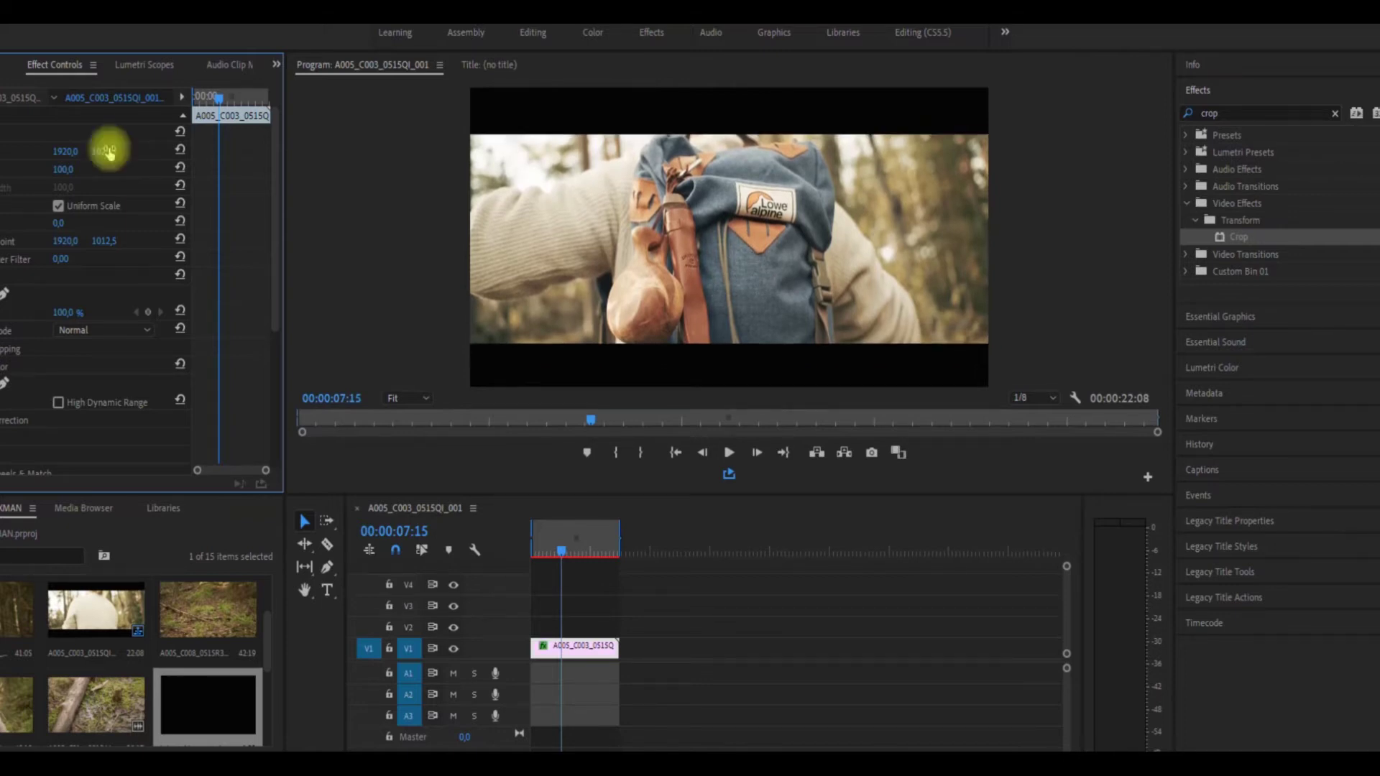
- Reset the hiking clip's Position to default and delete its Crop effect
{"action": "left_click", "coordinate": [179, 149]}
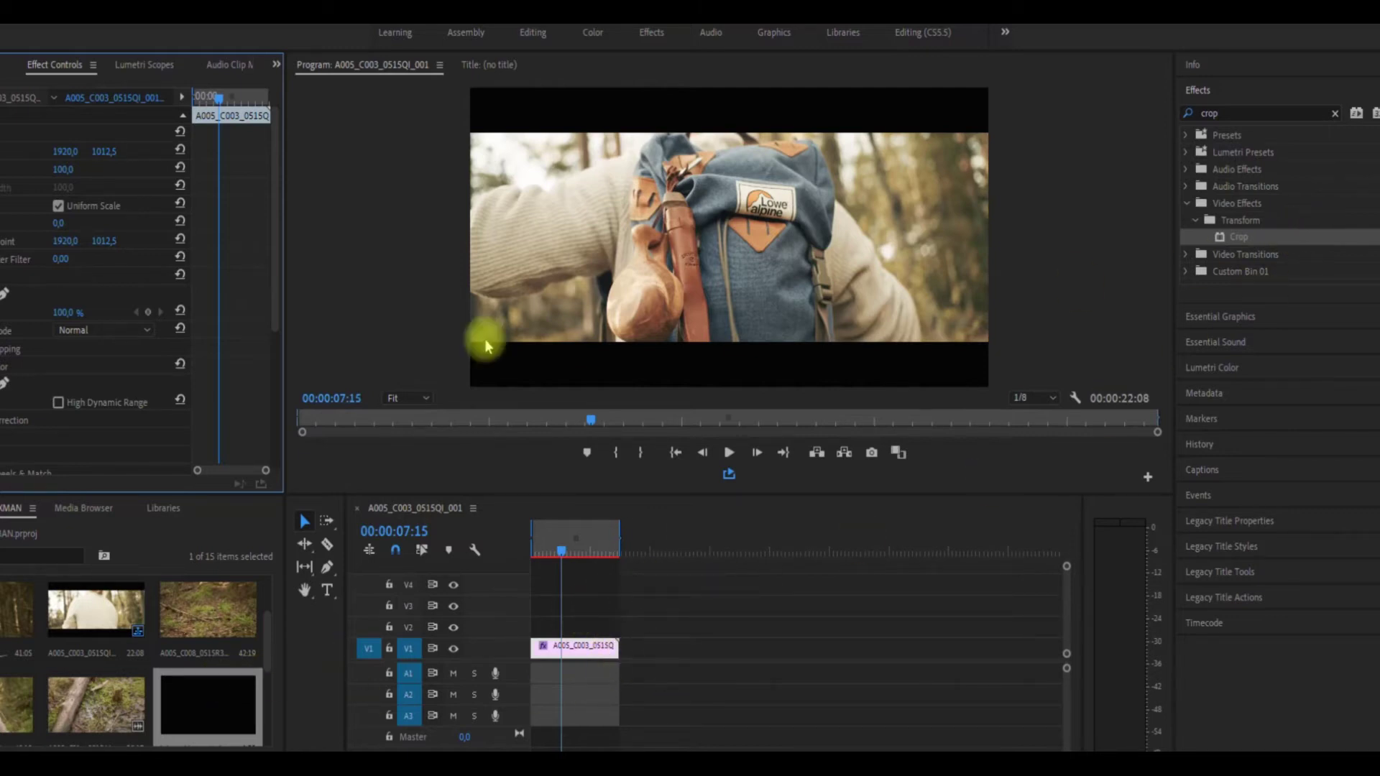
{"action": "scroll", "coordinate": [143, 310], "scroll_direction": "down", "scroll_amount": 6}
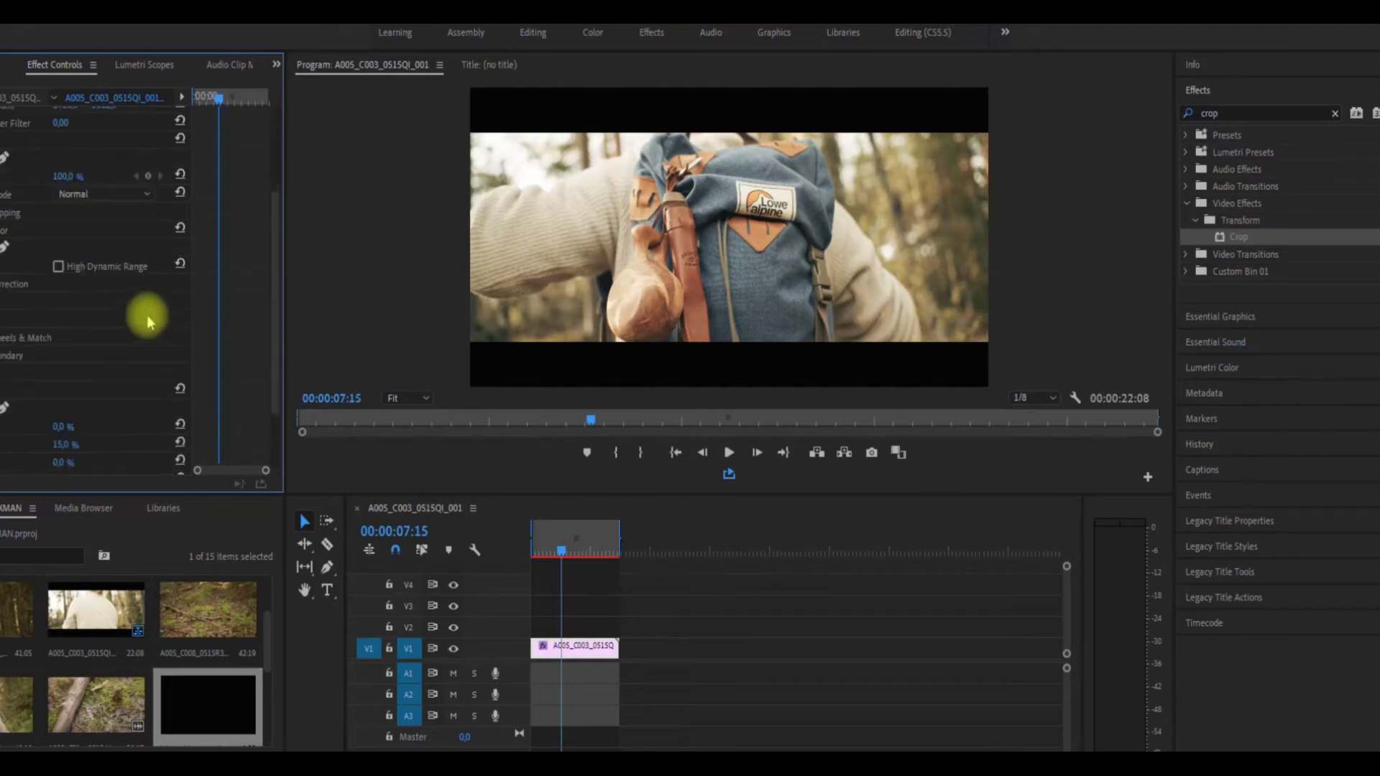
{"action": "left_click", "coordinate": [76, 321]}
{"action": "key", "text": "Delete"}
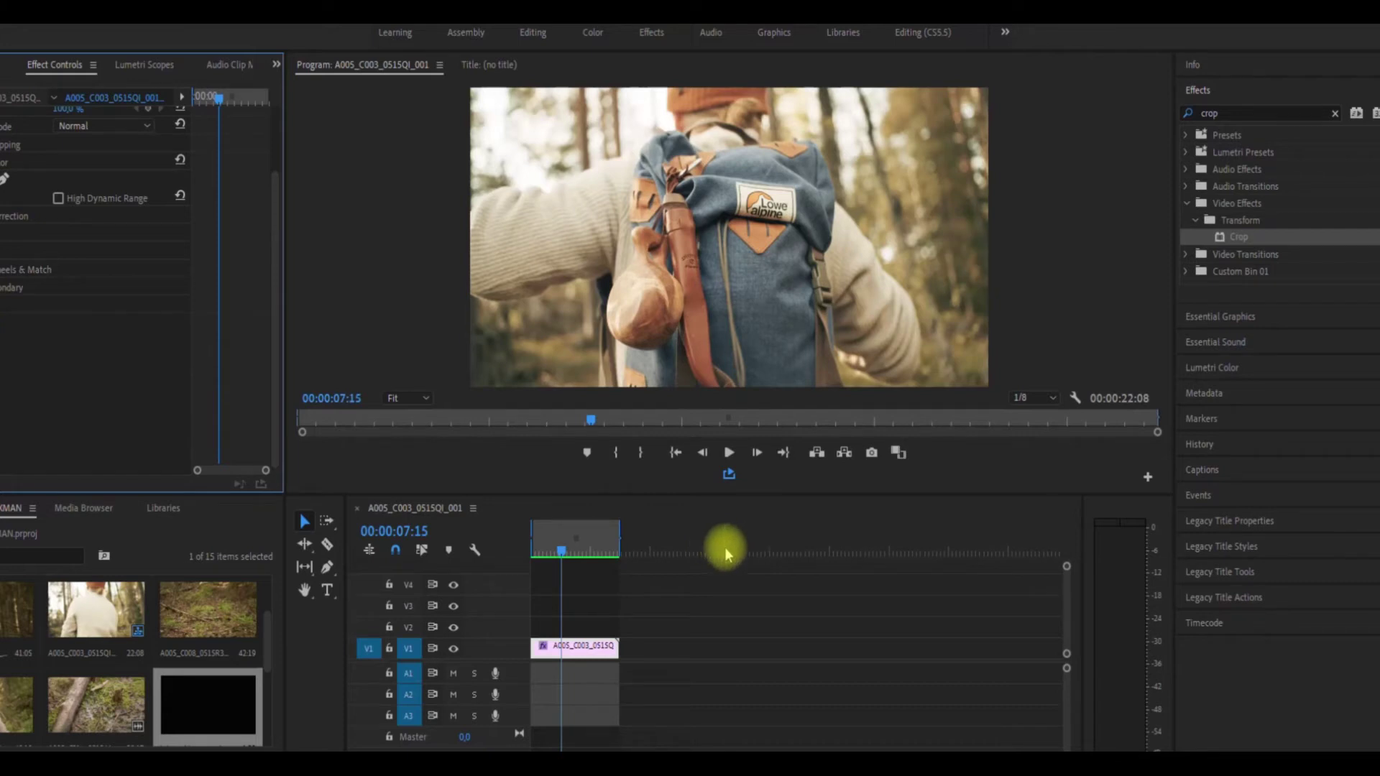
{"action": "left_click", "coordinate": [568, 659]}
{"action": "key", "text": "shift+m"}
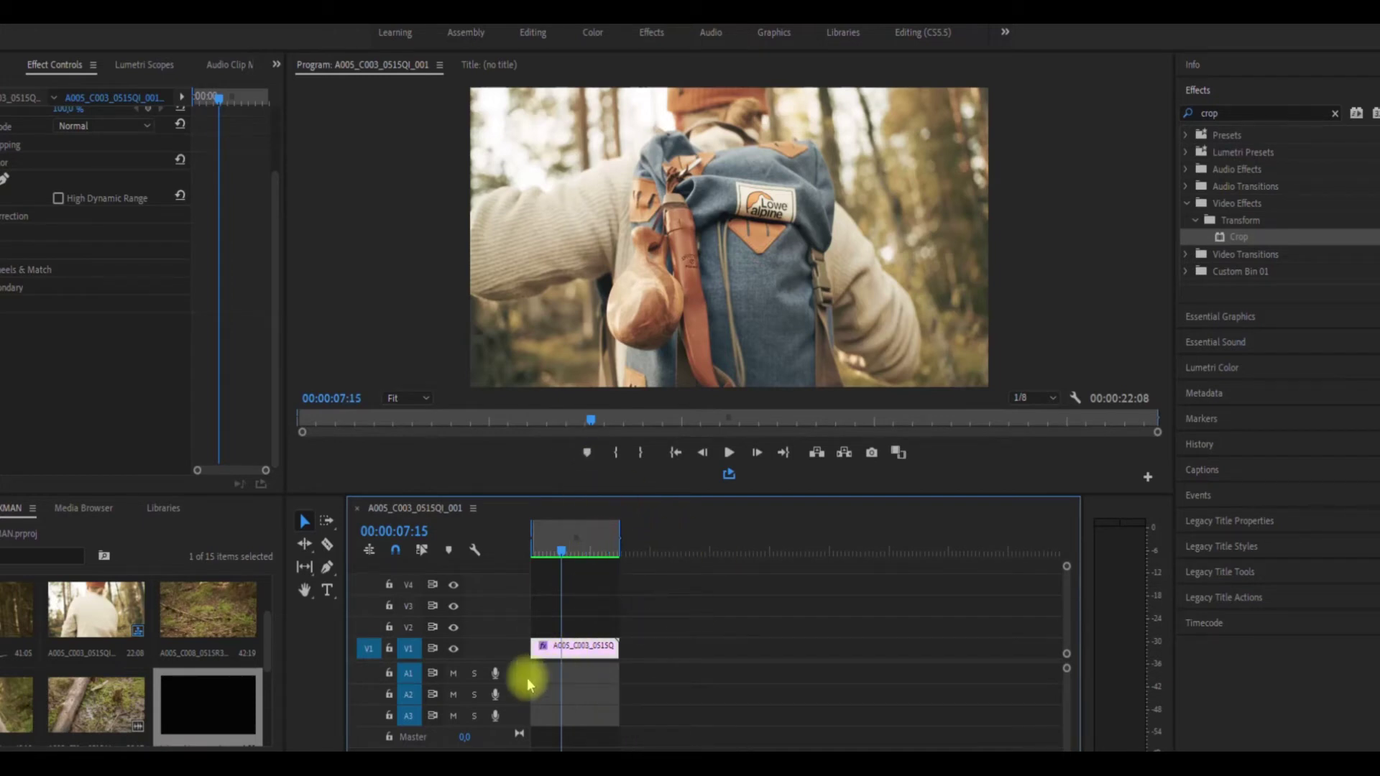
- In Export Settings (Ctrl+M), crop the source 311 px top and 299 px bottom, check Output, close
{"action": "key", "text": "ctrl+m"}
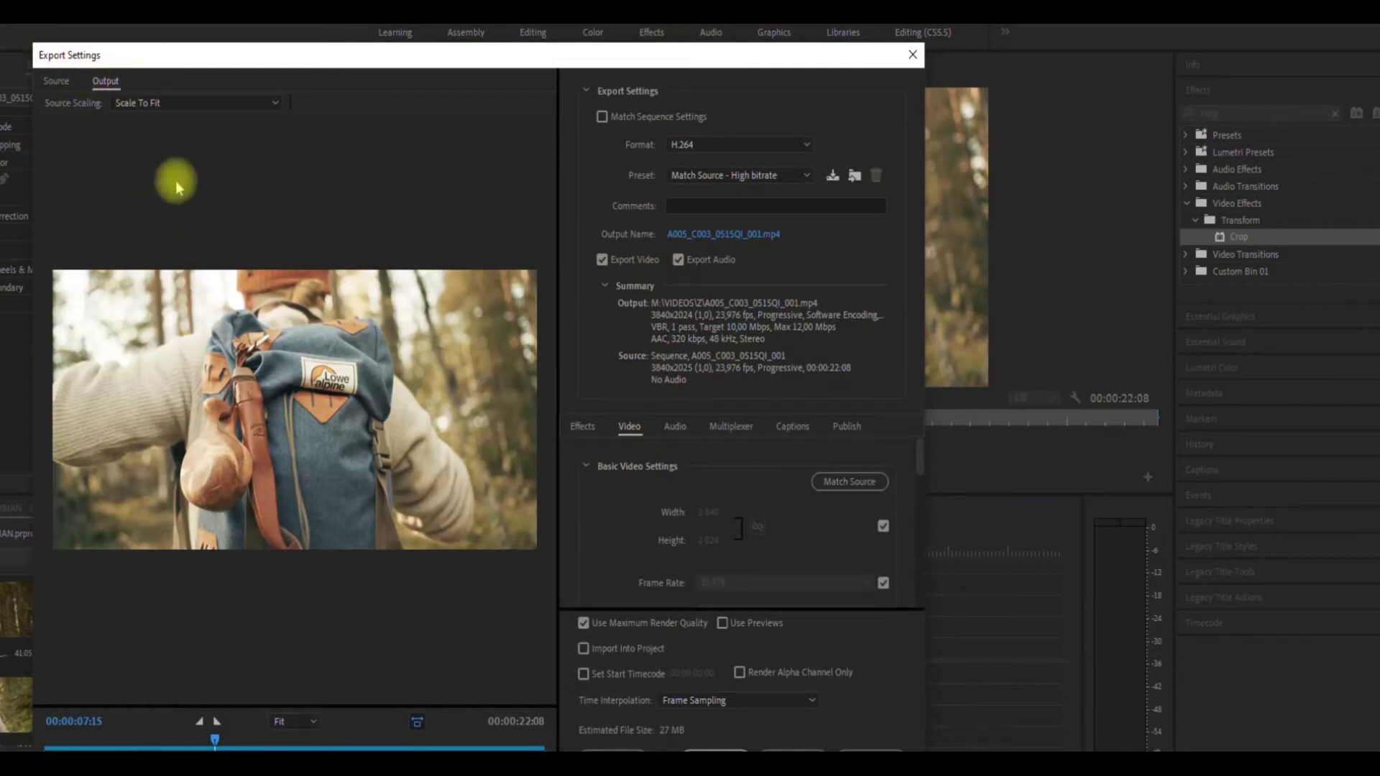
{"action": "left_click", "coordinate": [55, 82]}
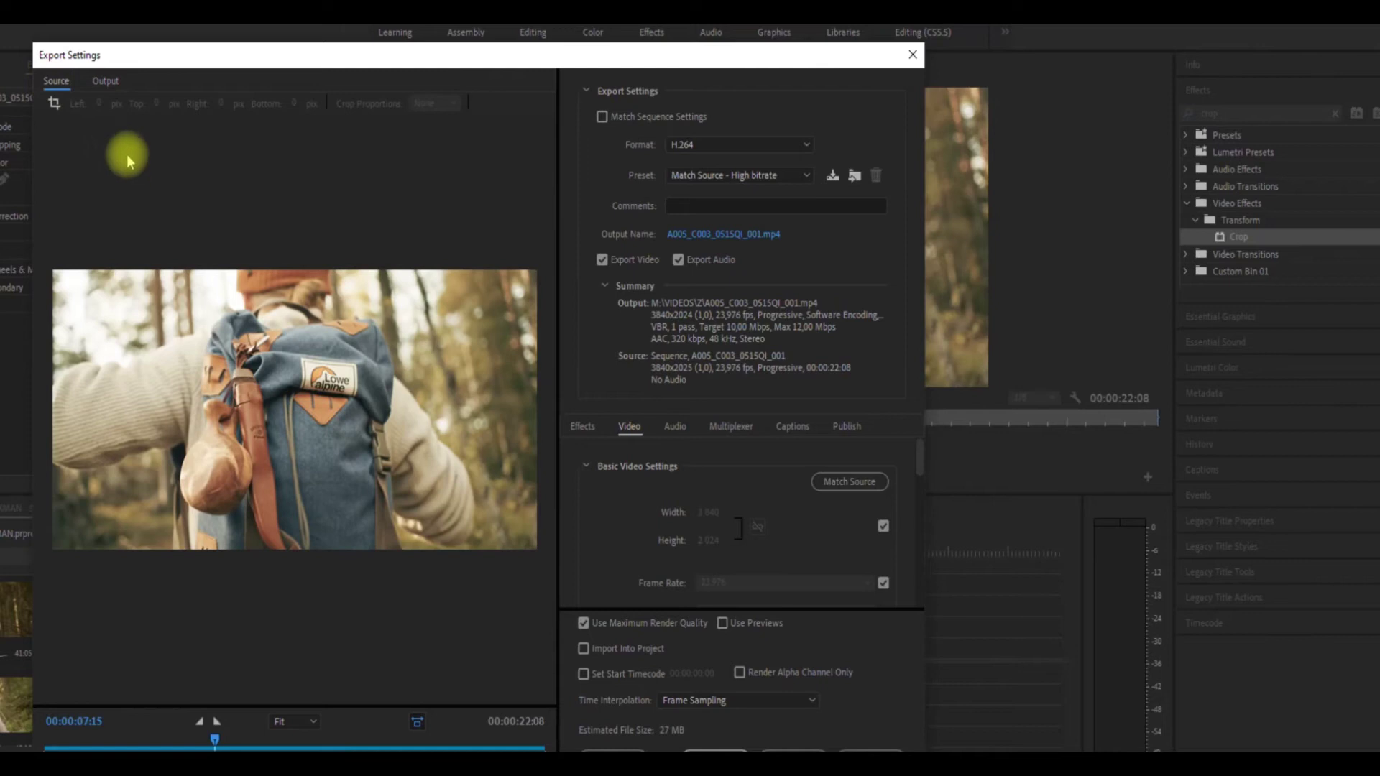
{"action": "left_click", "coordinate": [55, 104]}
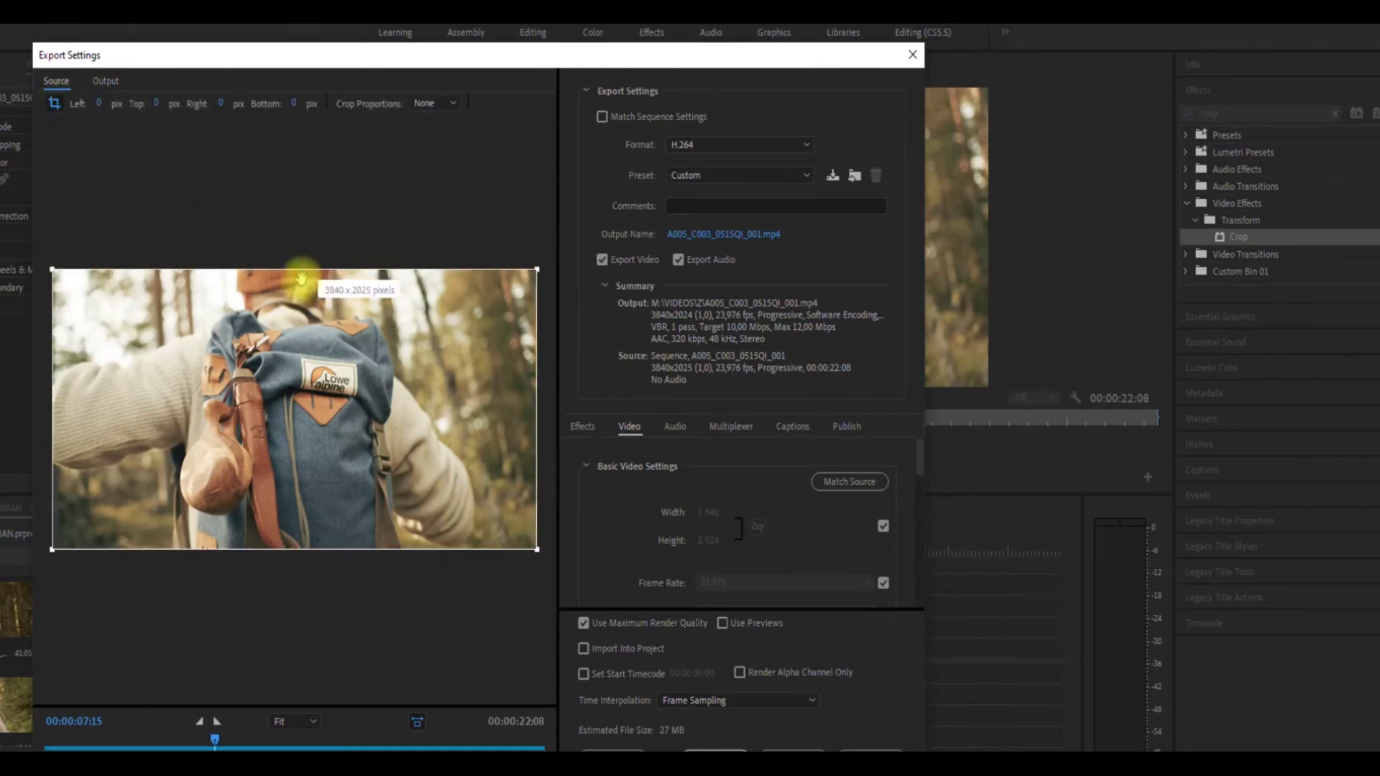
{"action": "left_click_drag", "start_coordinate": [304, 266], "coordinate": [307, 313]}
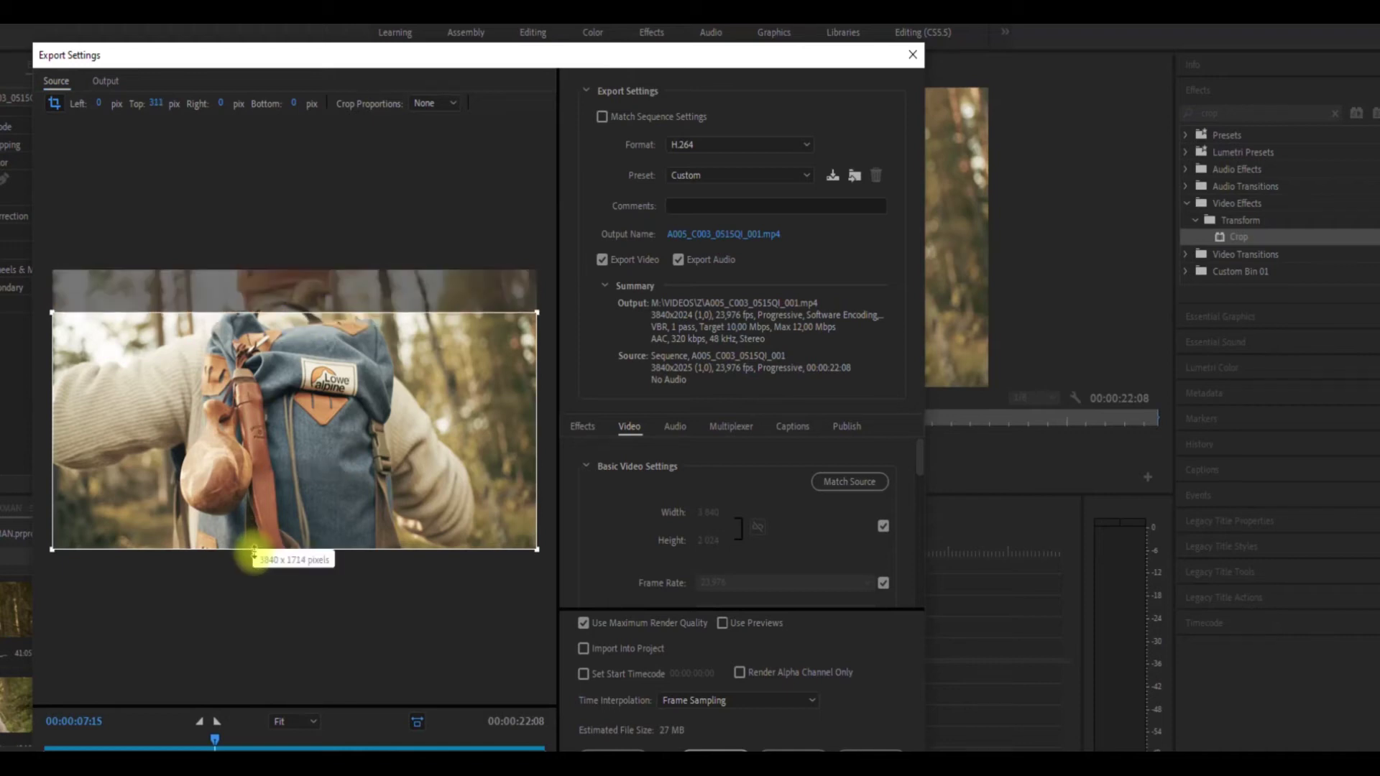
{"action": "left_click_drag", "start_coordinate": [270, 518], "coordinate": [268, 507]}
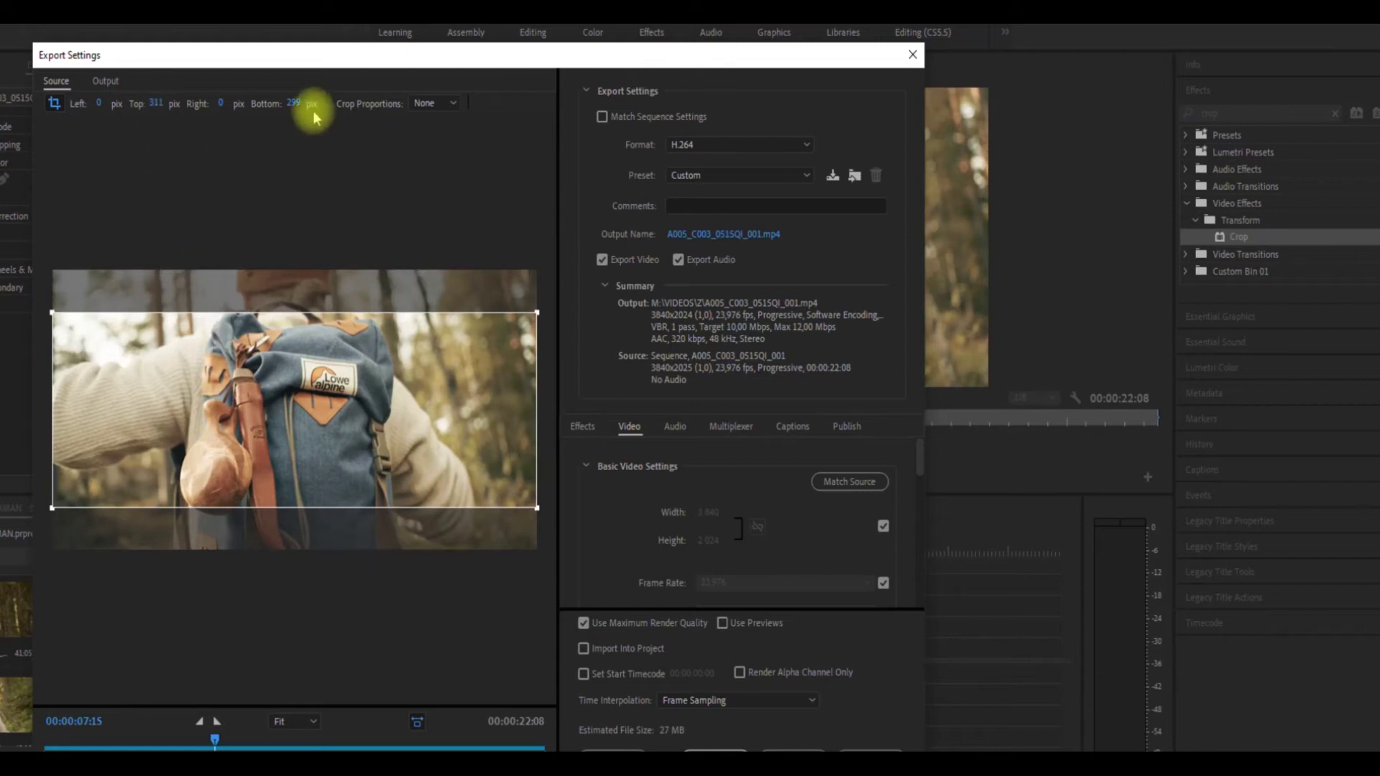
{"action": "left_click", "coordinate": [105, 80]}
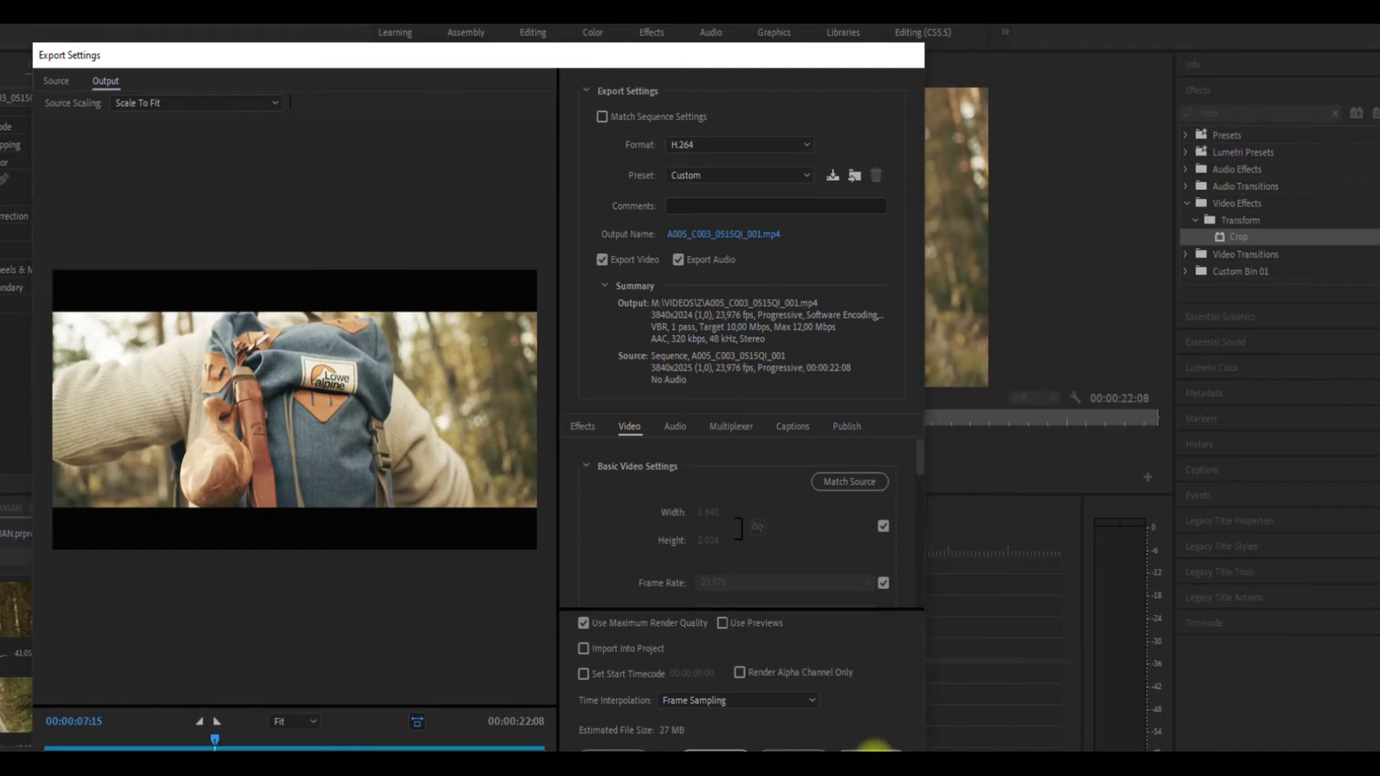
{"action": "left_click", "coordinate": [872, 750]}
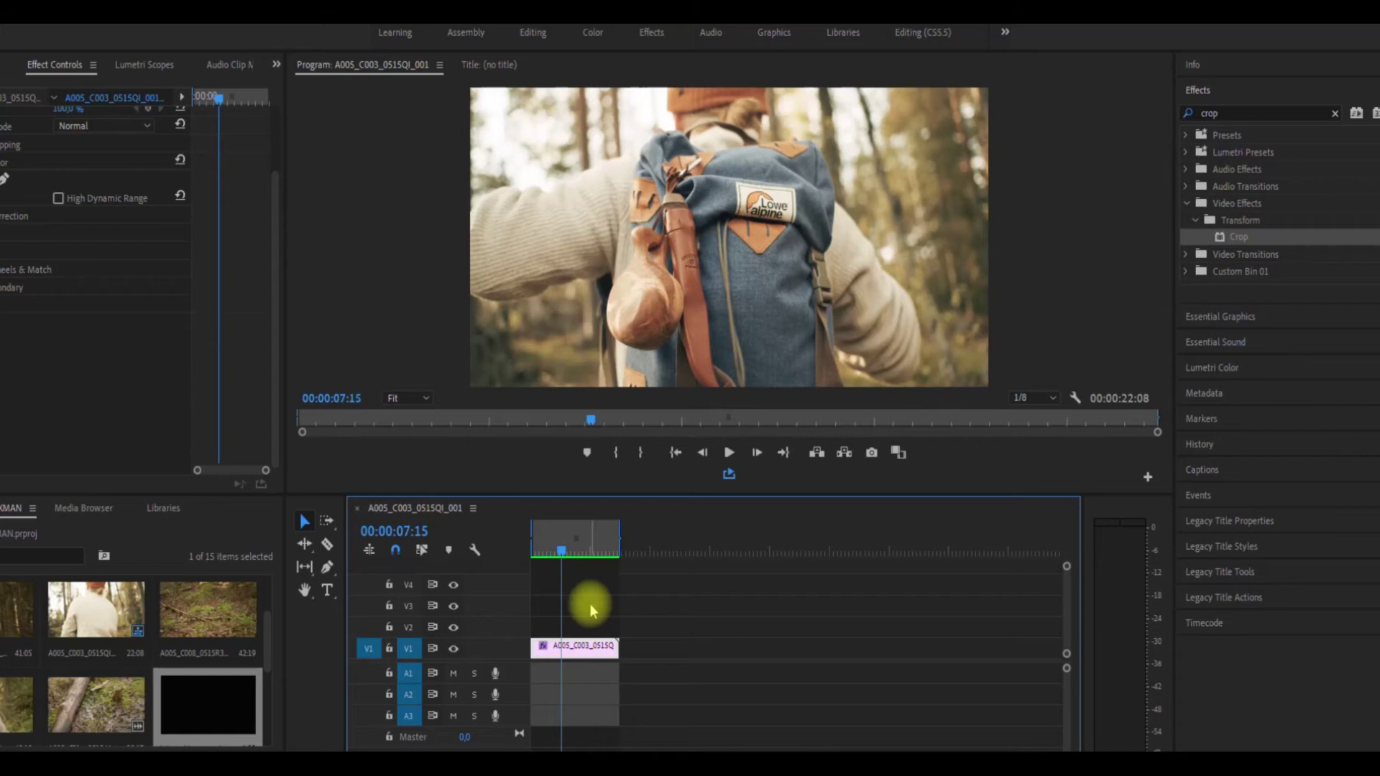
- Create a new adjustment layer and place it on V4 above the hiking clip
{"action": "left_click", "coordinate": [244, 747]}
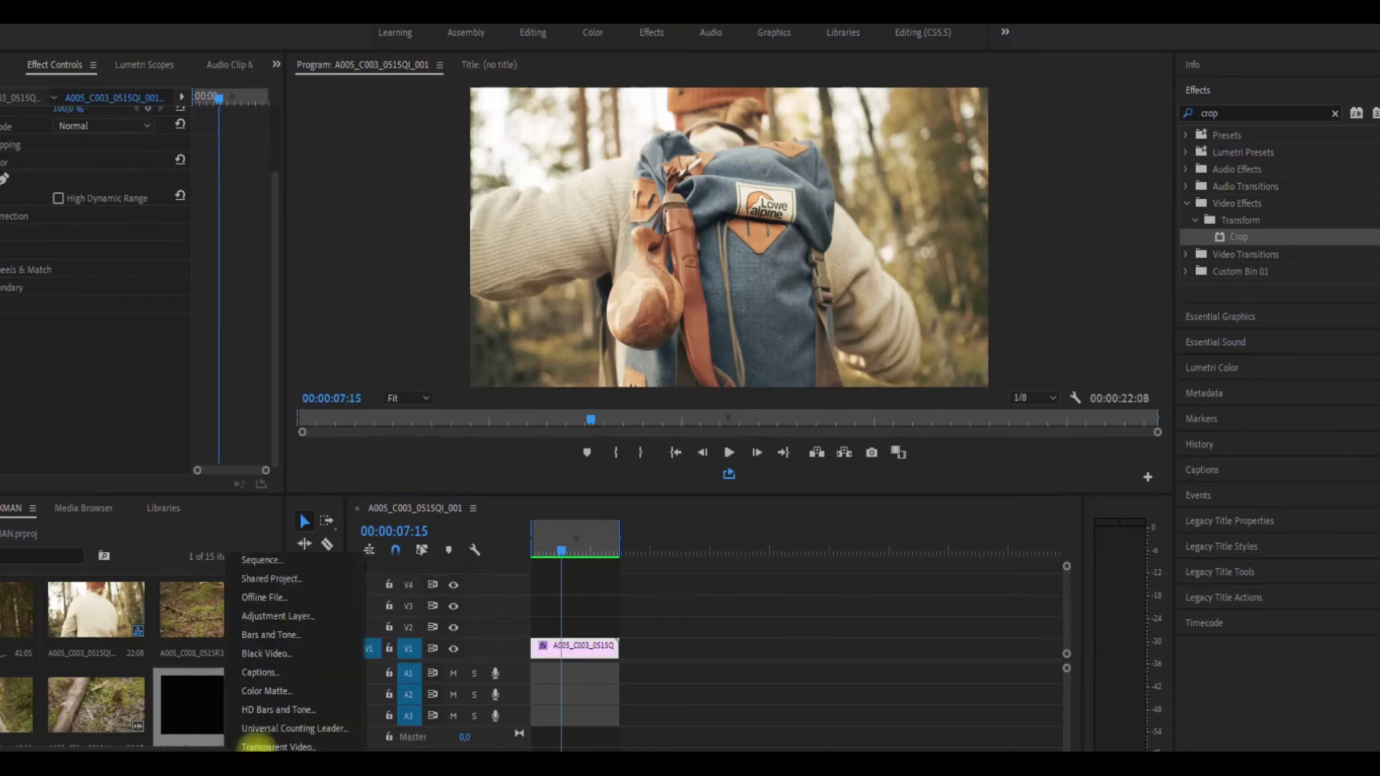
{"action": "left_click", "coordinate": [321, 615]}
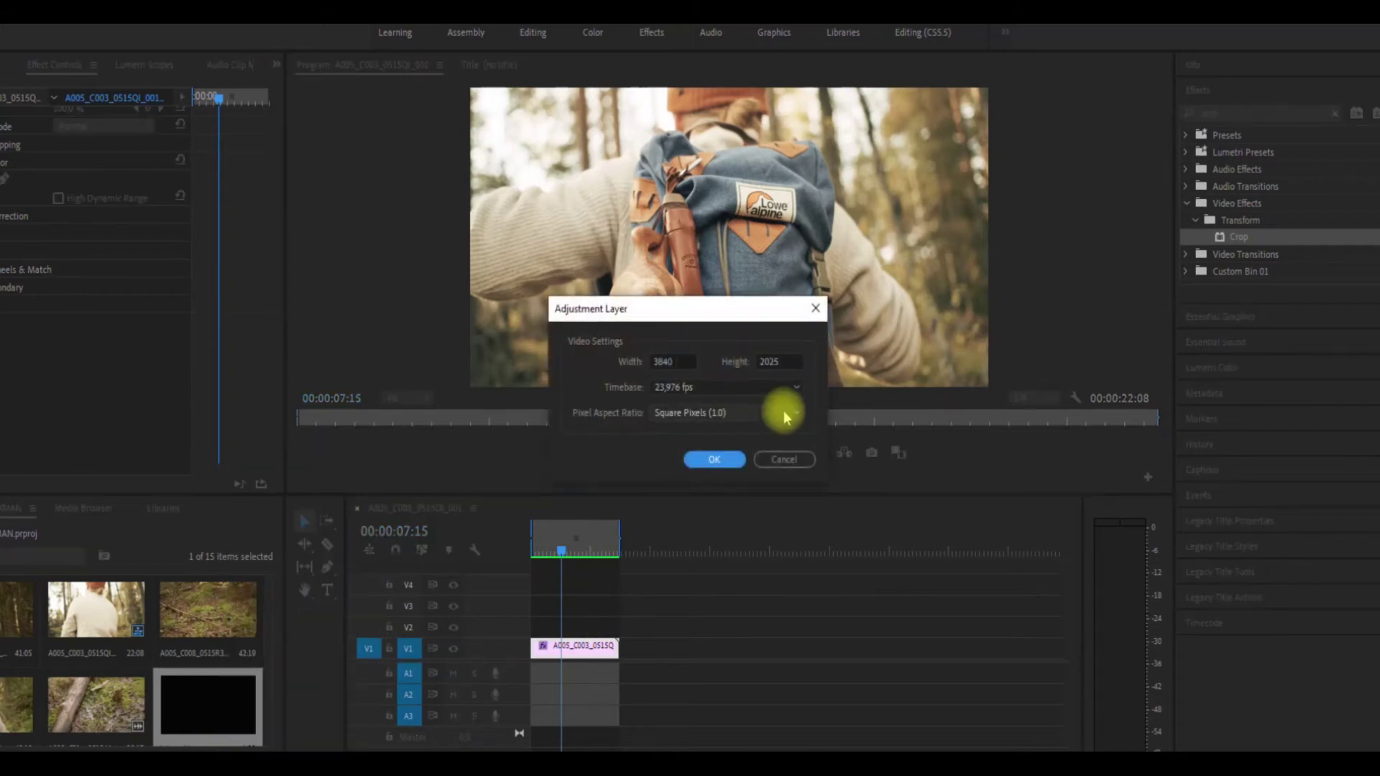
{"action": "left_click", "coordinate": [714, 460]}
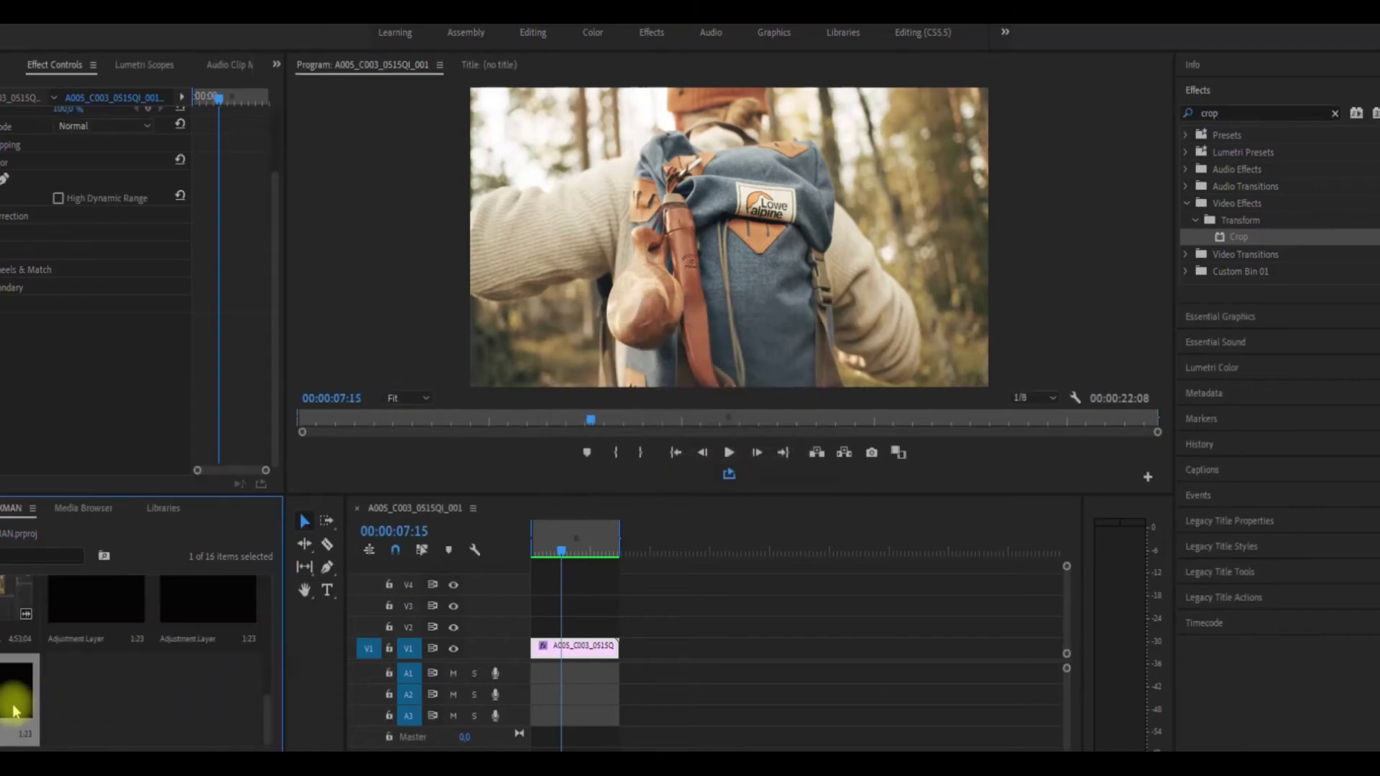
{"action": "left_click_drag", "start_coordinate": [17, 694], "coordinate": [589, 599]}
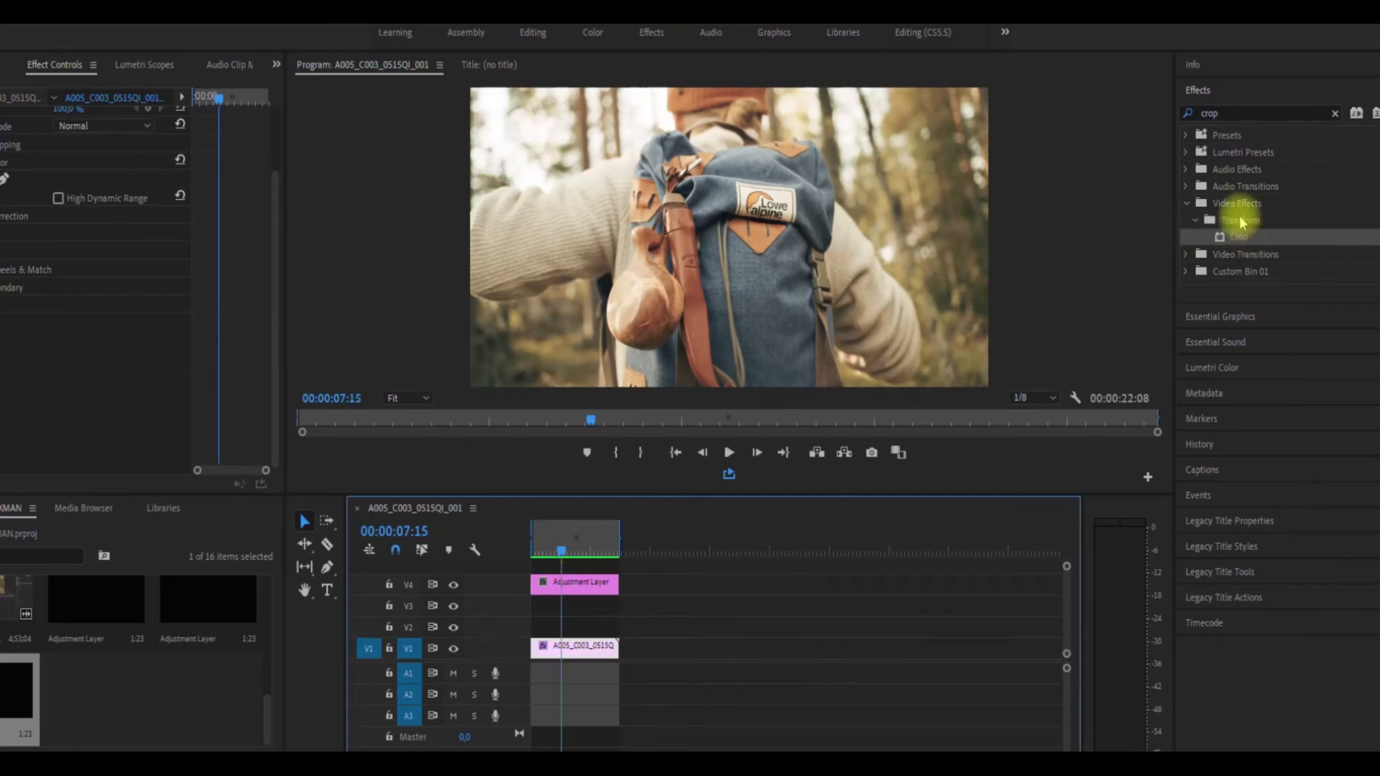
- Apply Crop to the adjustment layer with Top and Bottom at 15%, then preview a later frame
{"action": "left_click_drag", "start_coordinate": [1236, 235], "coordinate": [575, 583]}
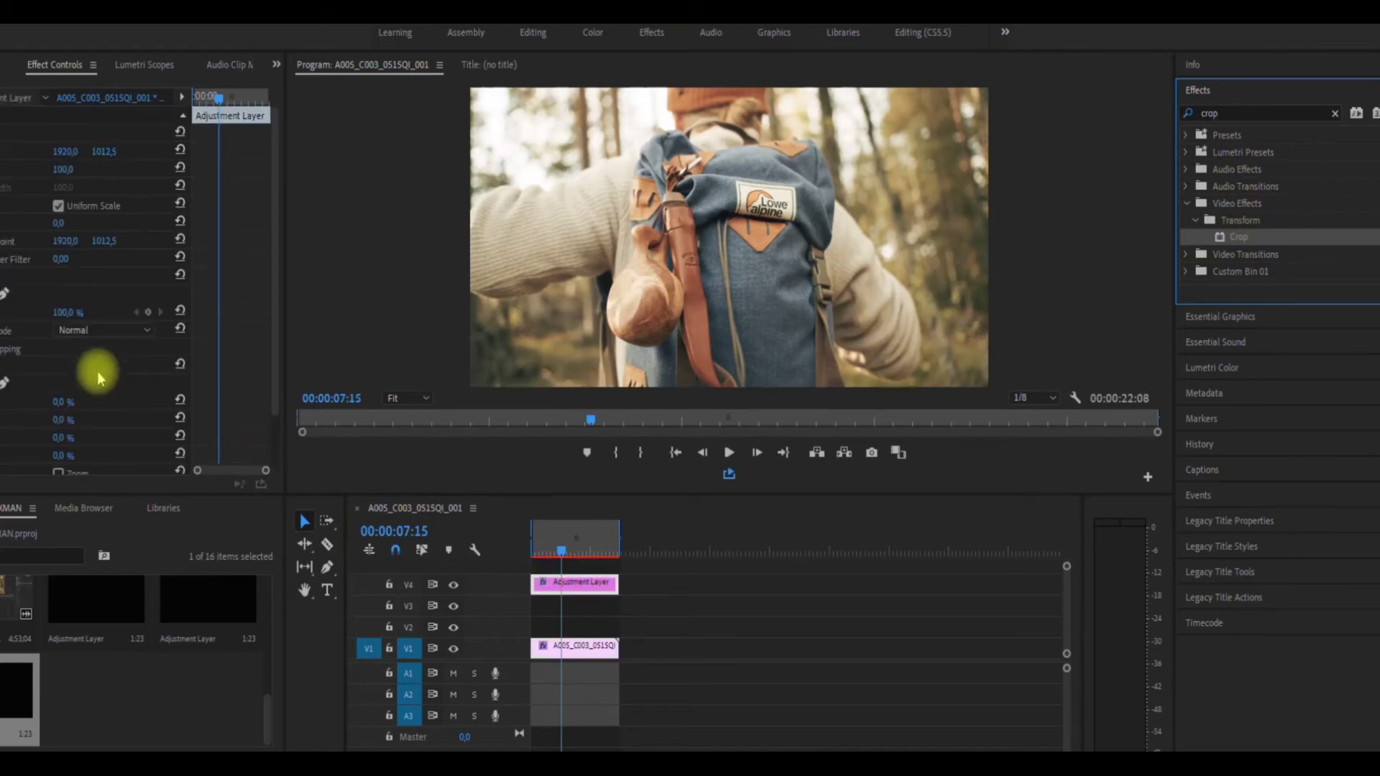
{"action": "scroll", "coordinate": [133, 305], "scroll_direction": "down", "scroll_amount": 3}
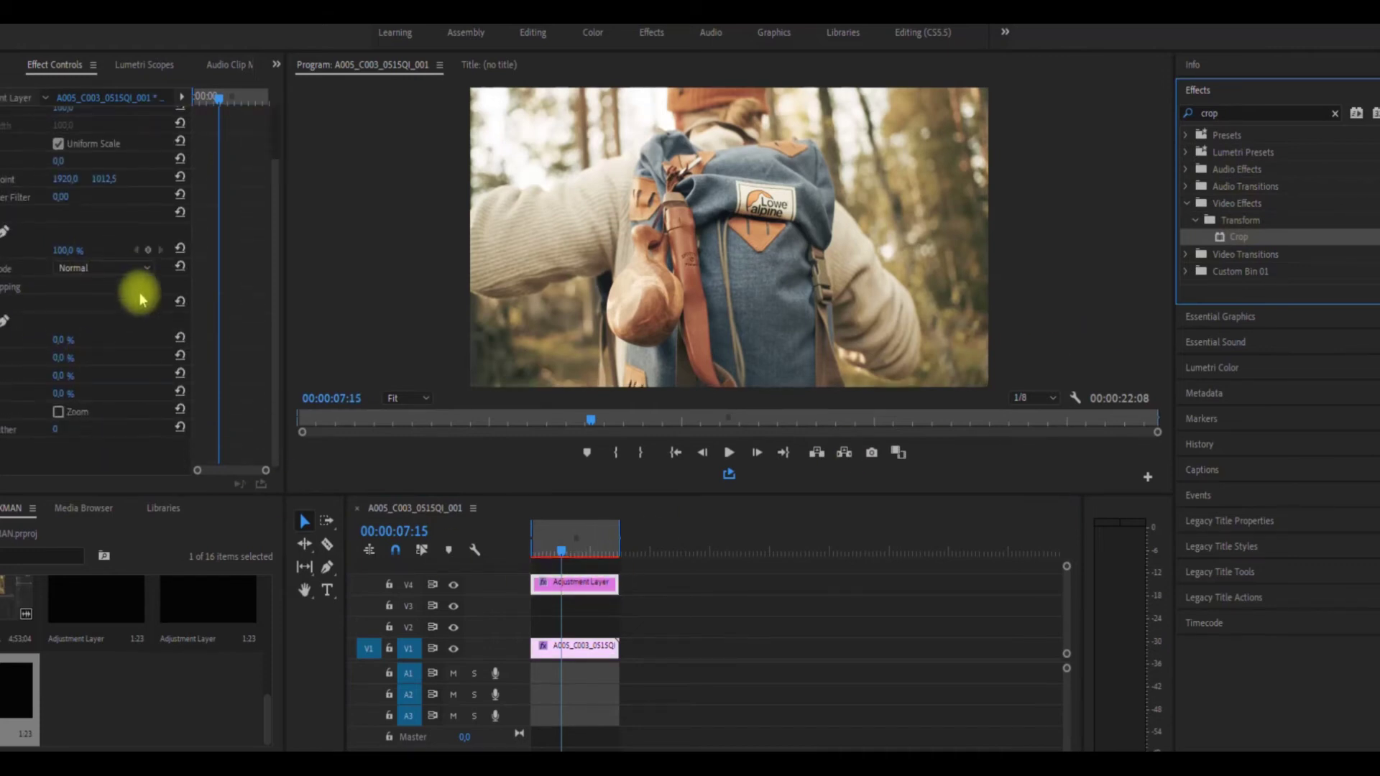
{"action": "left_click", "coordinate": [79, 357]}
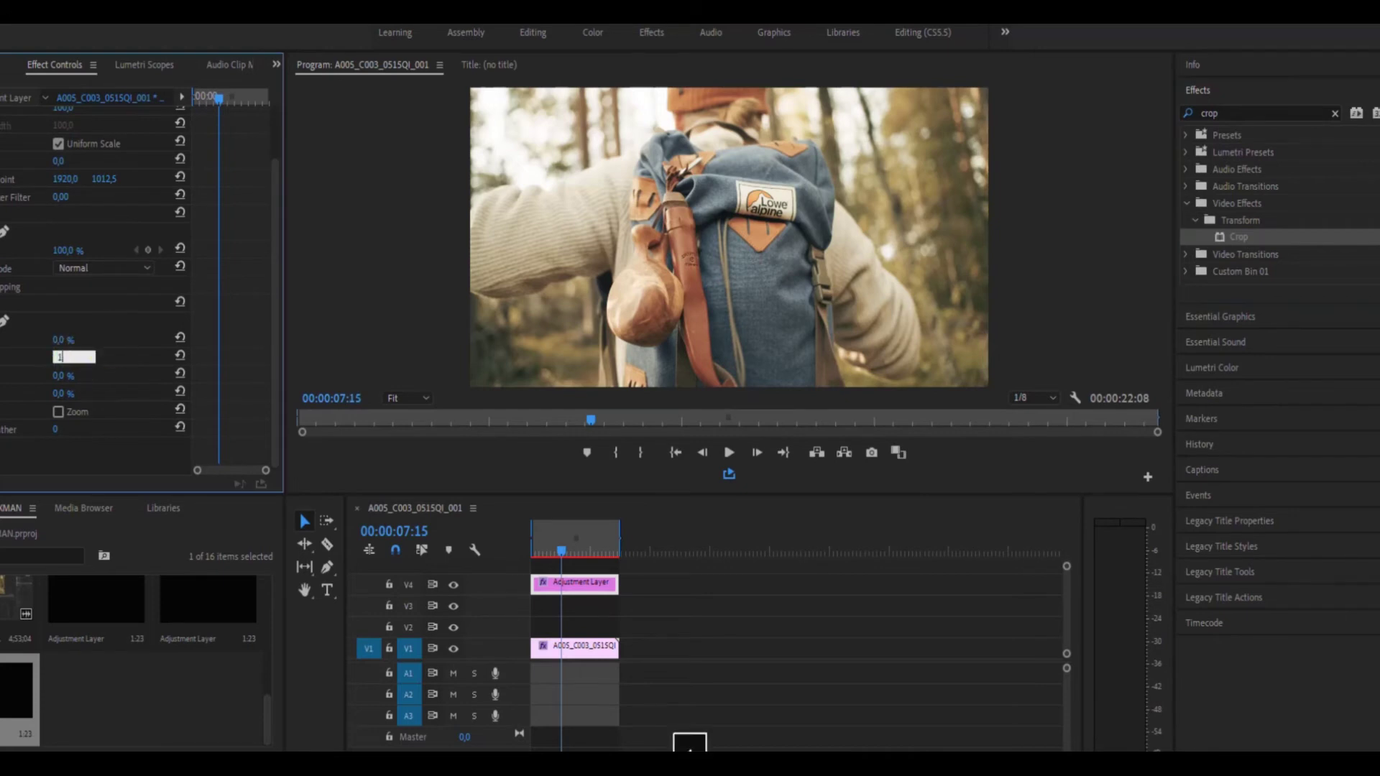
{"action": "type", "text": "15"}
{"action": "left_click", "coordinate": [74, 393]}
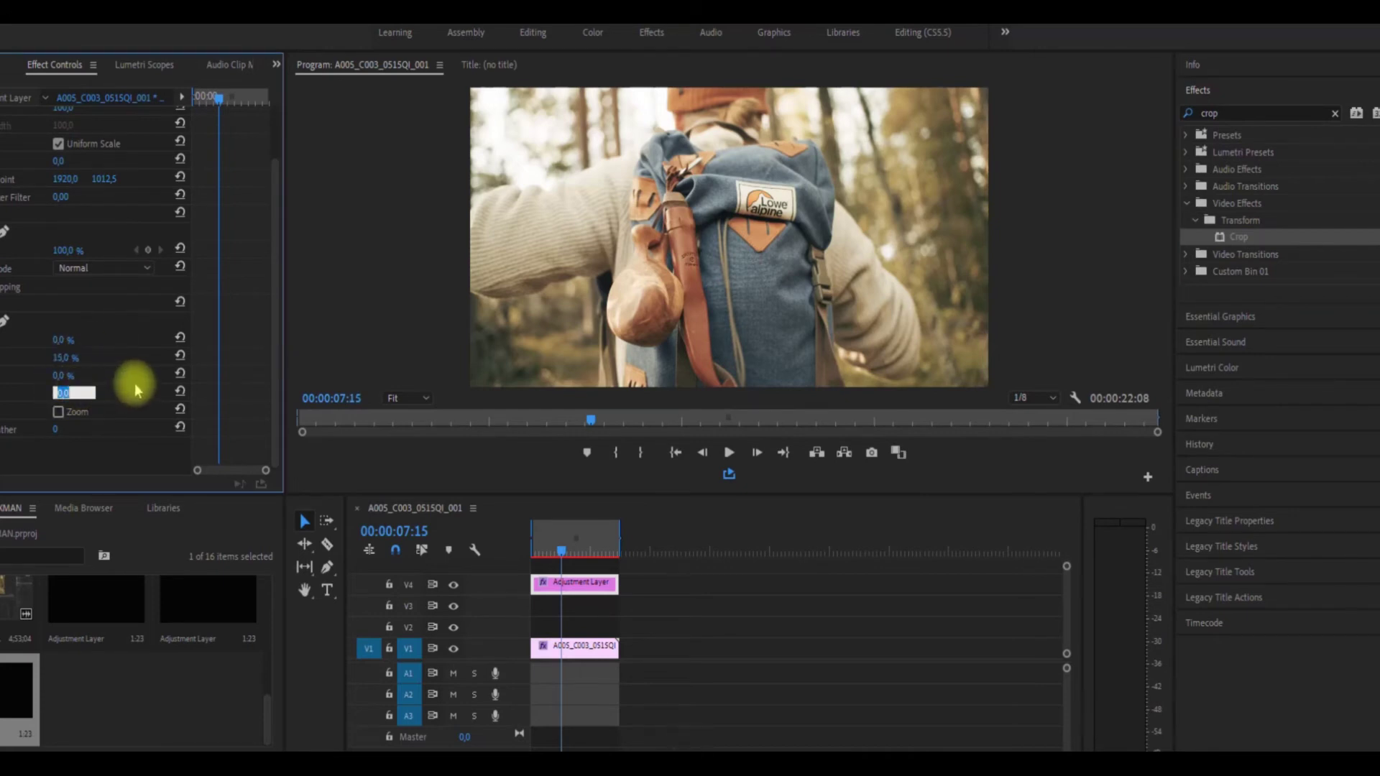
{"action": "type", "text": "15"}
{"action": "key", "text": "Return"}
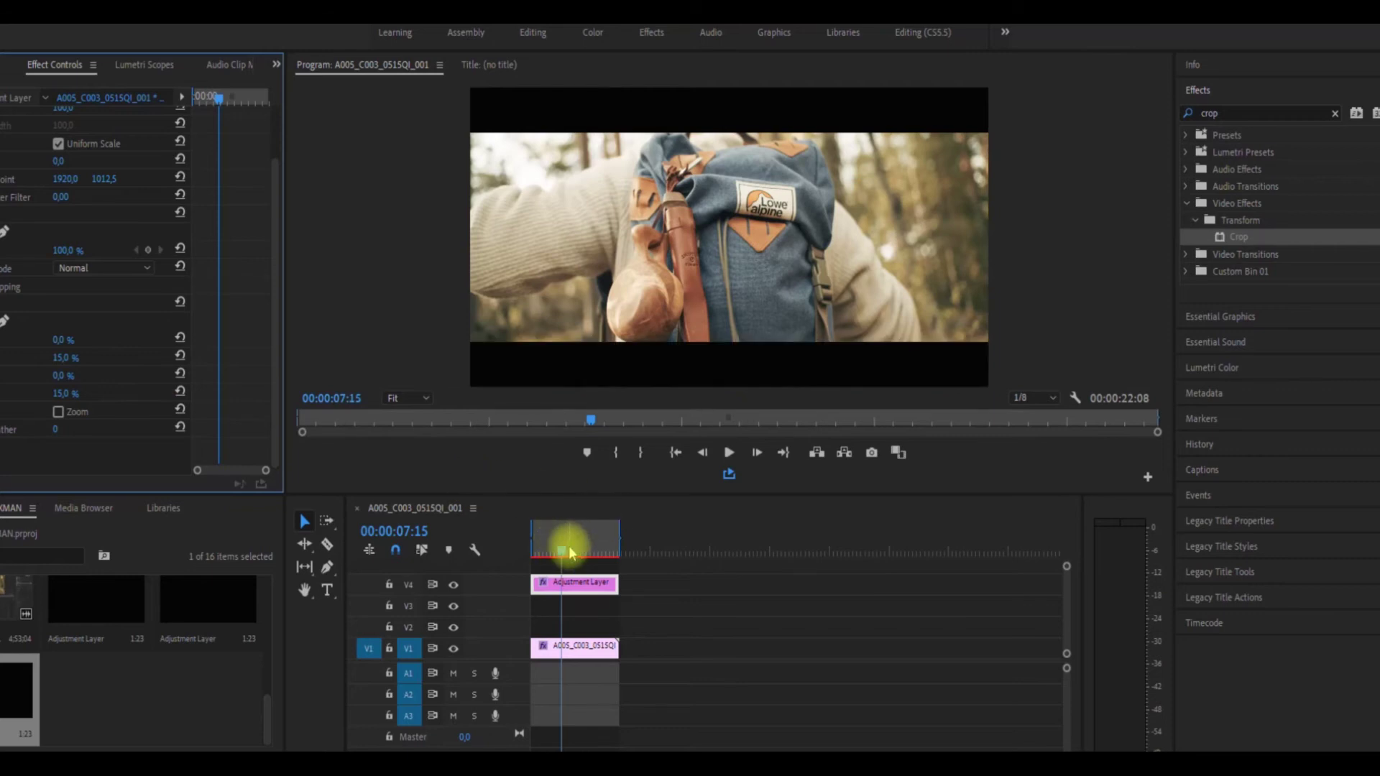
{"action": "left_click_drag", "start_coordinate": [569, 550], "coordinate": [566, 550]}
- Increase the hiking clip's Position Y to lower the image, then check frames around 11 seconds
{"action": "left_click", "coordinate": [563, 647]}
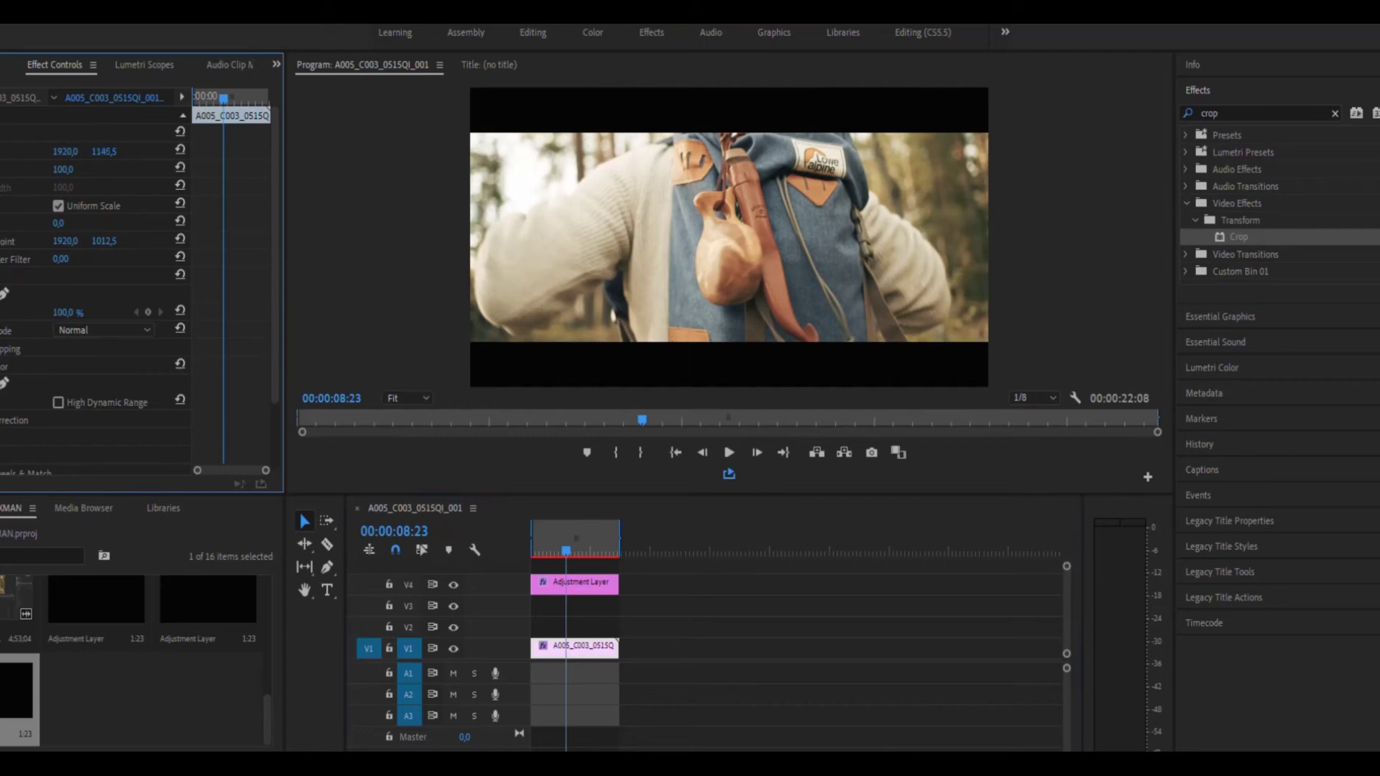
{"action": "left_click_drag", "start_coordinate": [104, 151], "coordinate": [125, 151]}
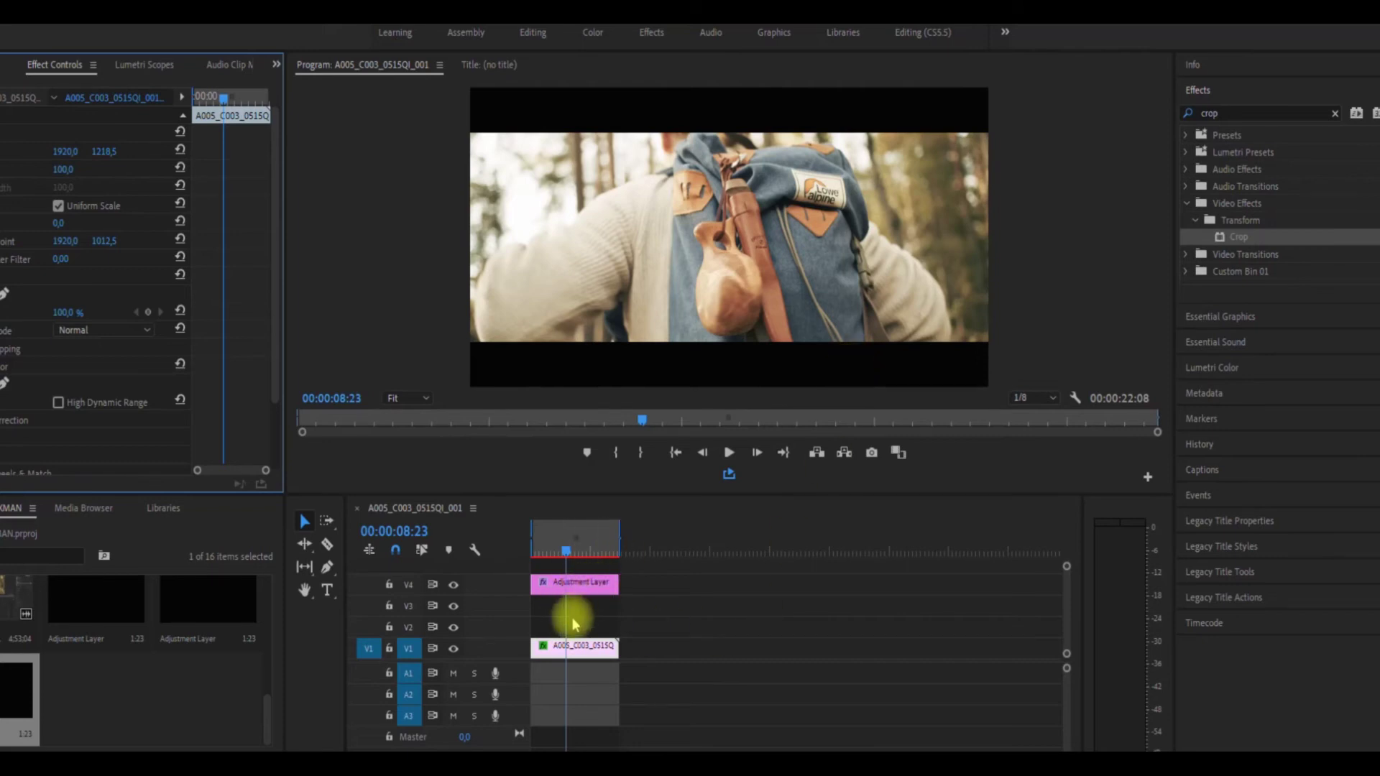
{"action": "left_click_drag", "start_coordinate": [569, 542], "coordinate": [551, 548]}
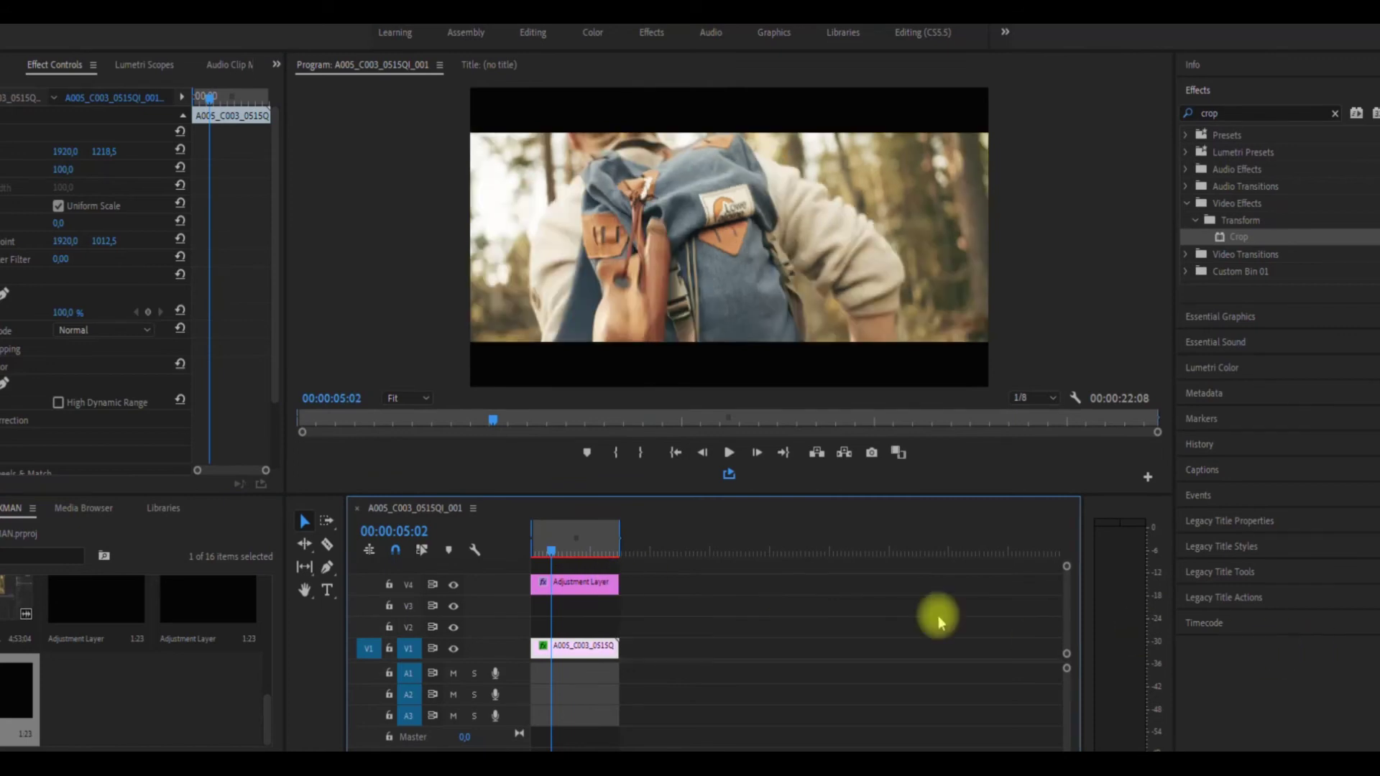
{"action": "left_click", "coordinate": [575, 550]}
{"action": "left_click_drag", "start_coordinate": [574, 549], "coordinate": [570, 552]}
{"action": "left_click", "coordinate": [576, 584]}
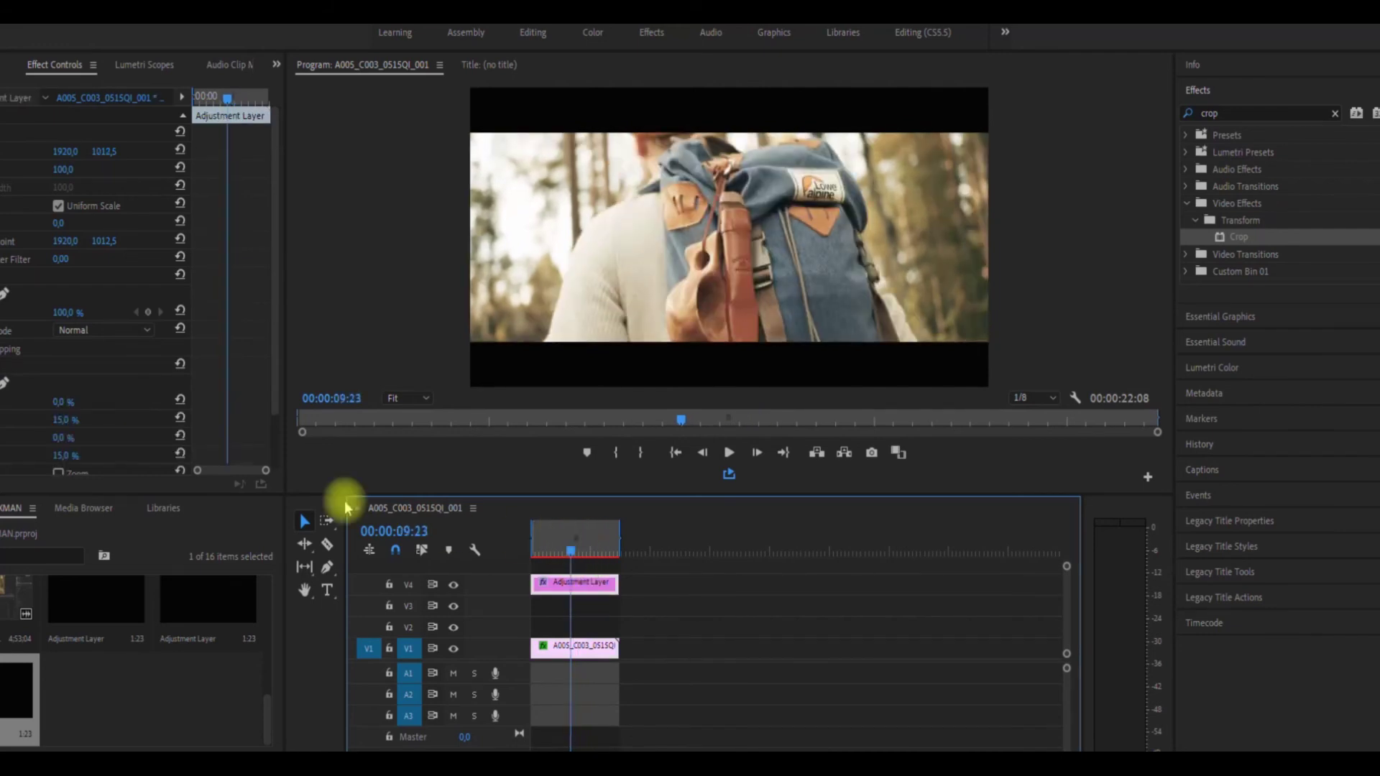
- Set the adjustment layer's Crop Top and Bottom to 10%, then raise Top to 20%
{"action": "left_click", "coordinate": [64, 419]}
{"action": "type", "text": "10"}
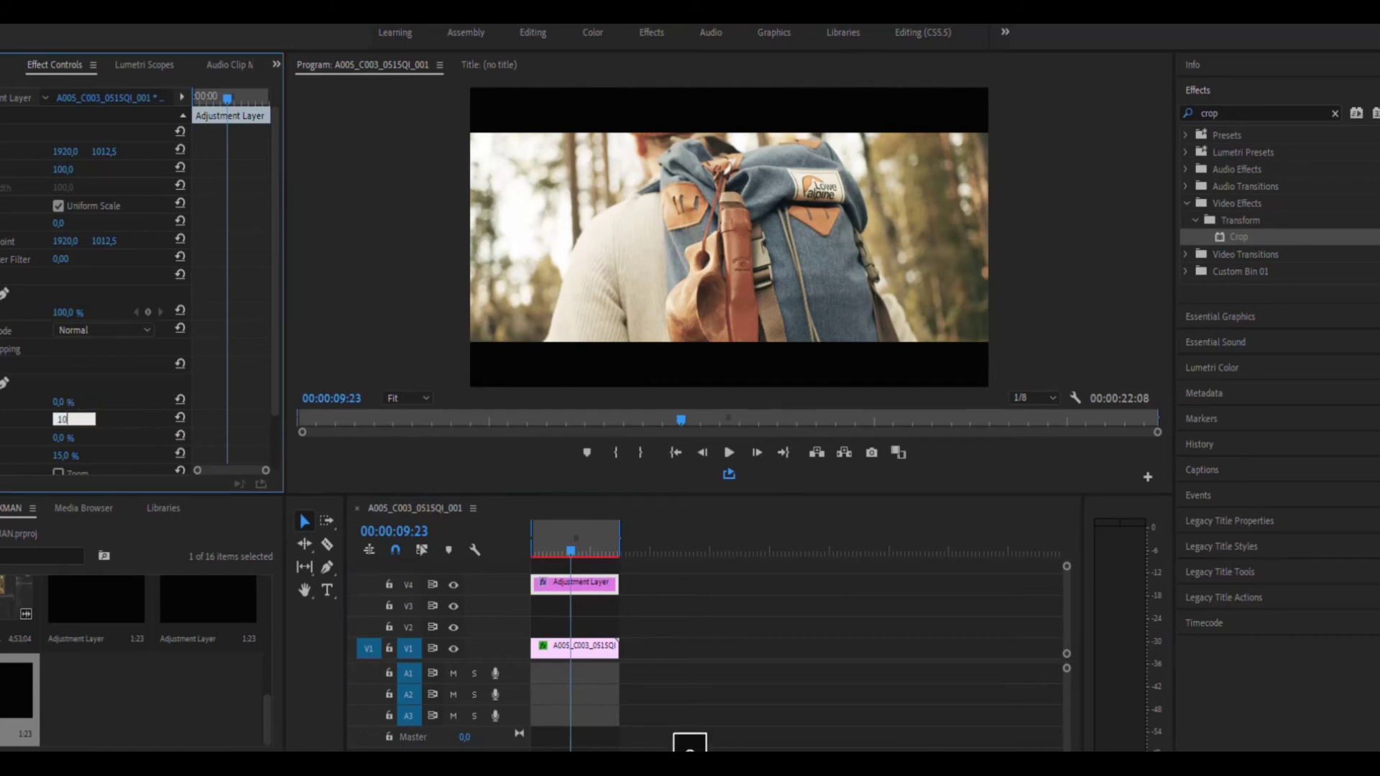
{"action": "key", "text": "Return"}
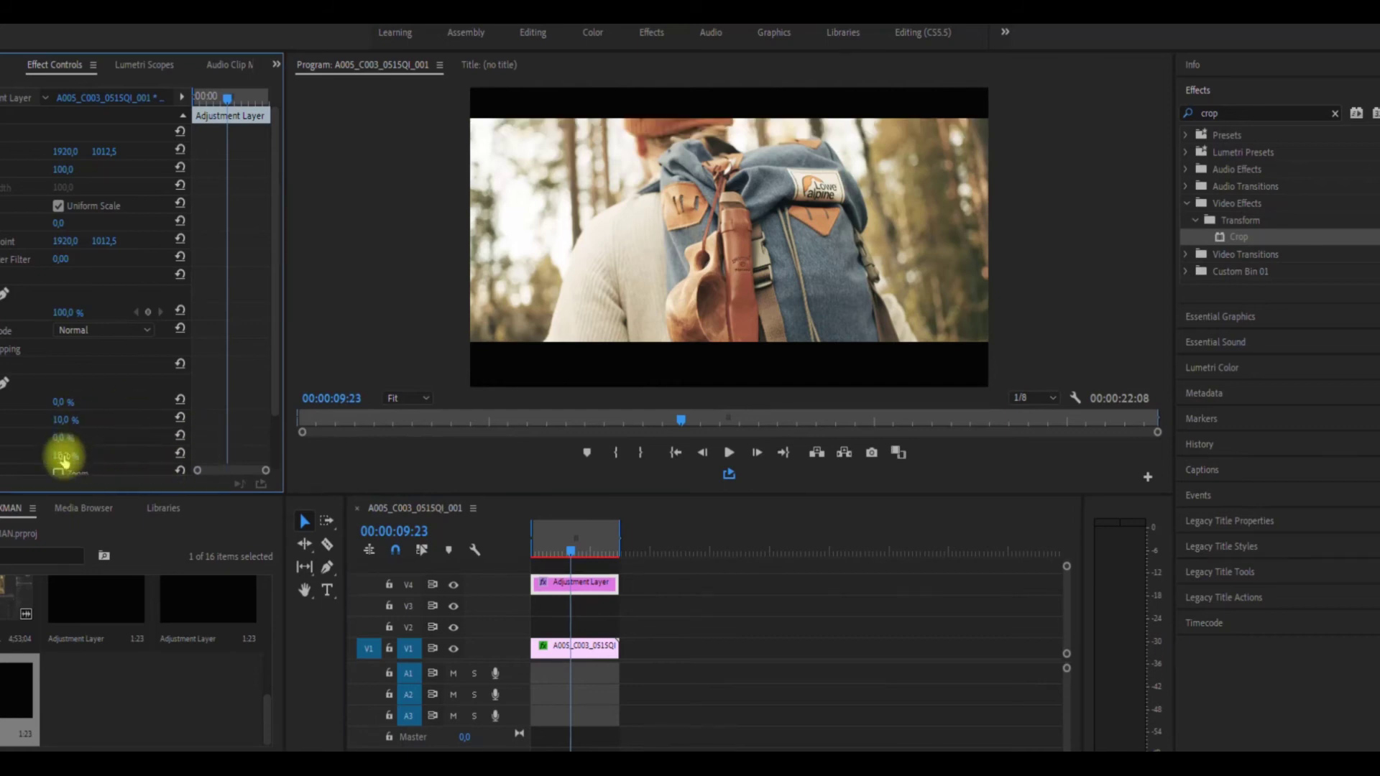
{"action": "left_click", "coordinate": [64, 455]}
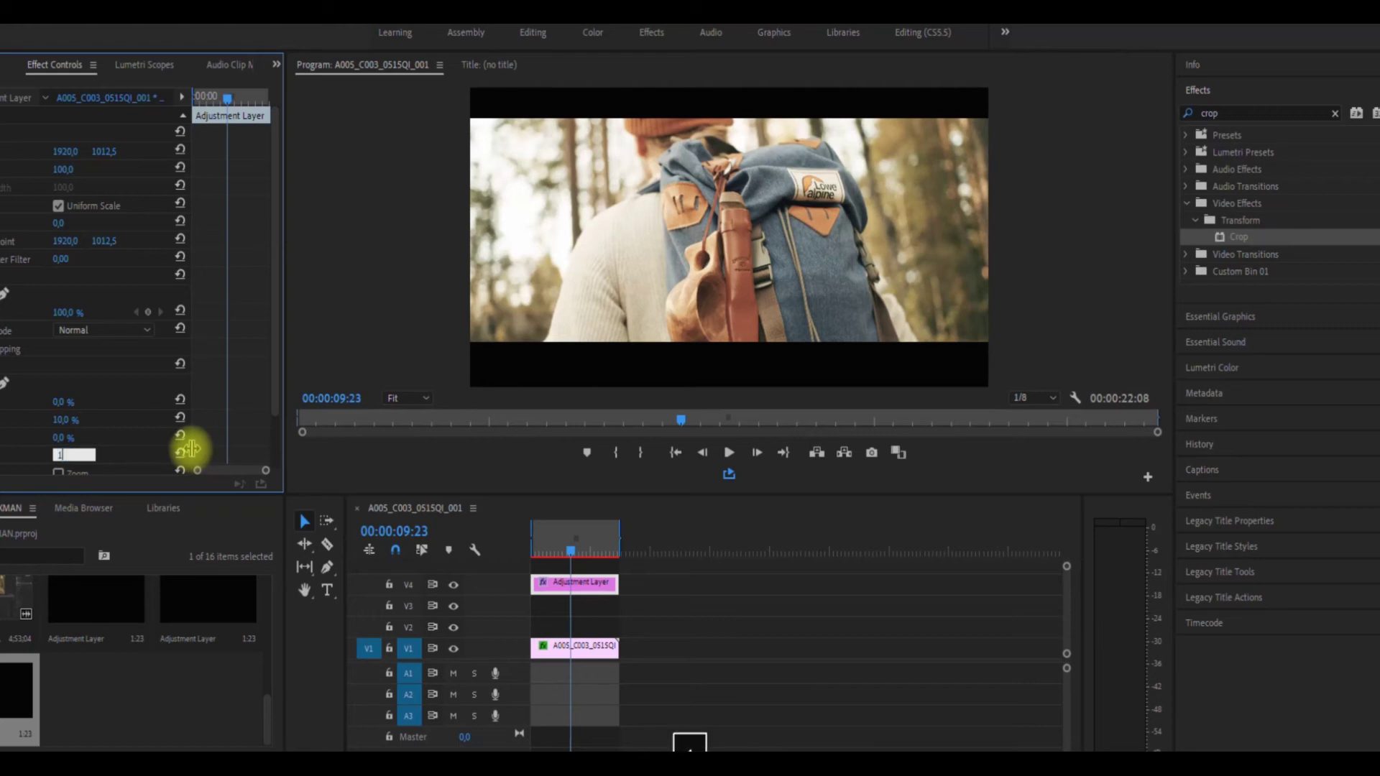
{"action": "type", "text": "10"}
{"action": "key", "text": "Return"}
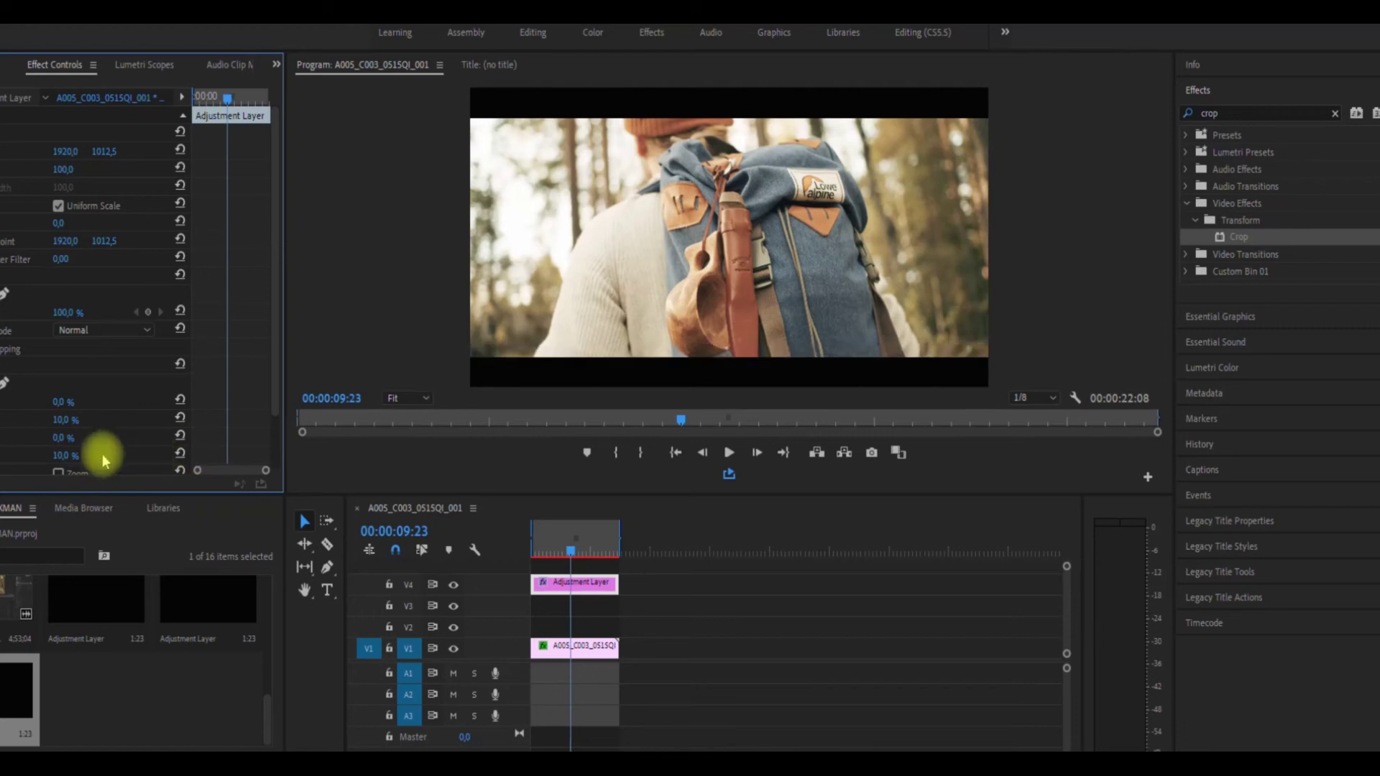
{"action": "left_click", "coordinate": [72, 419]}
{"action": "type", "text": "20"}
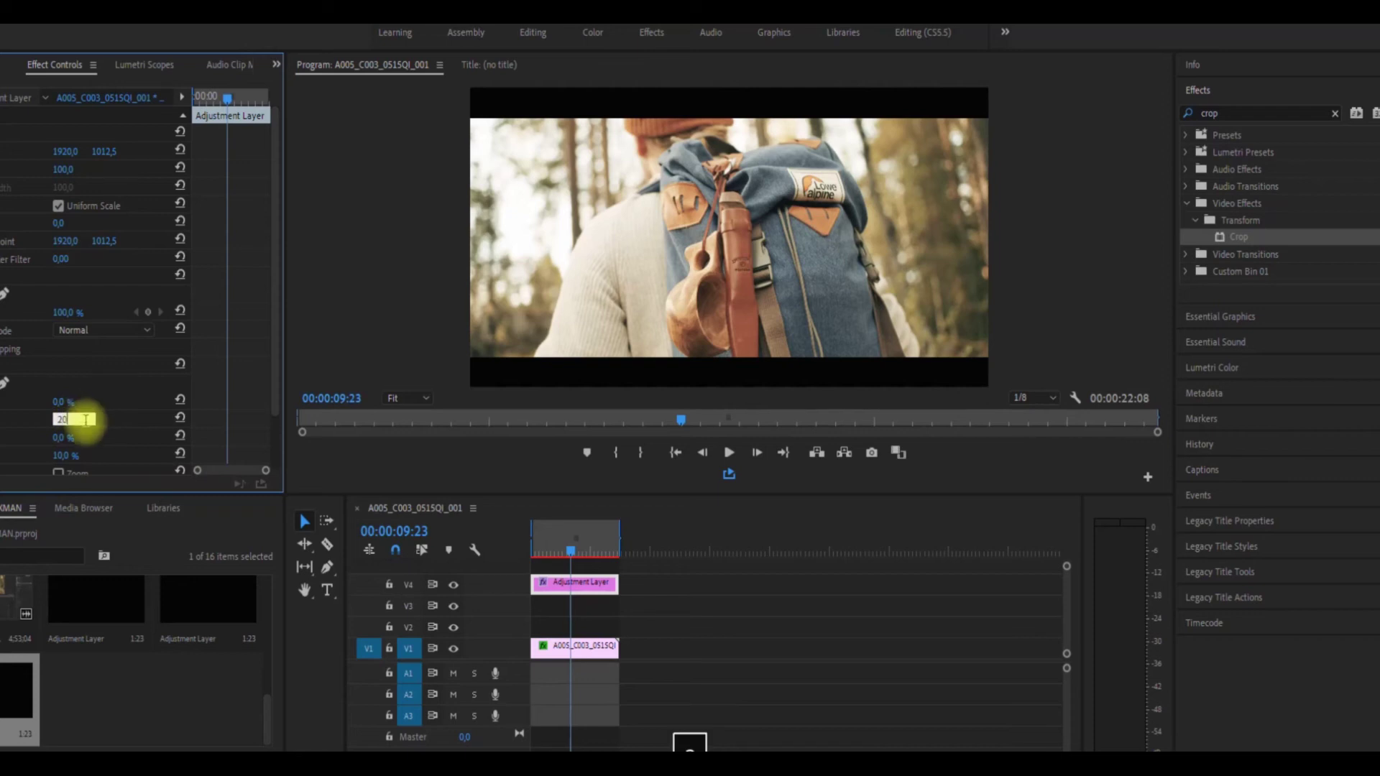
{"action": "key", "text": "Return"}
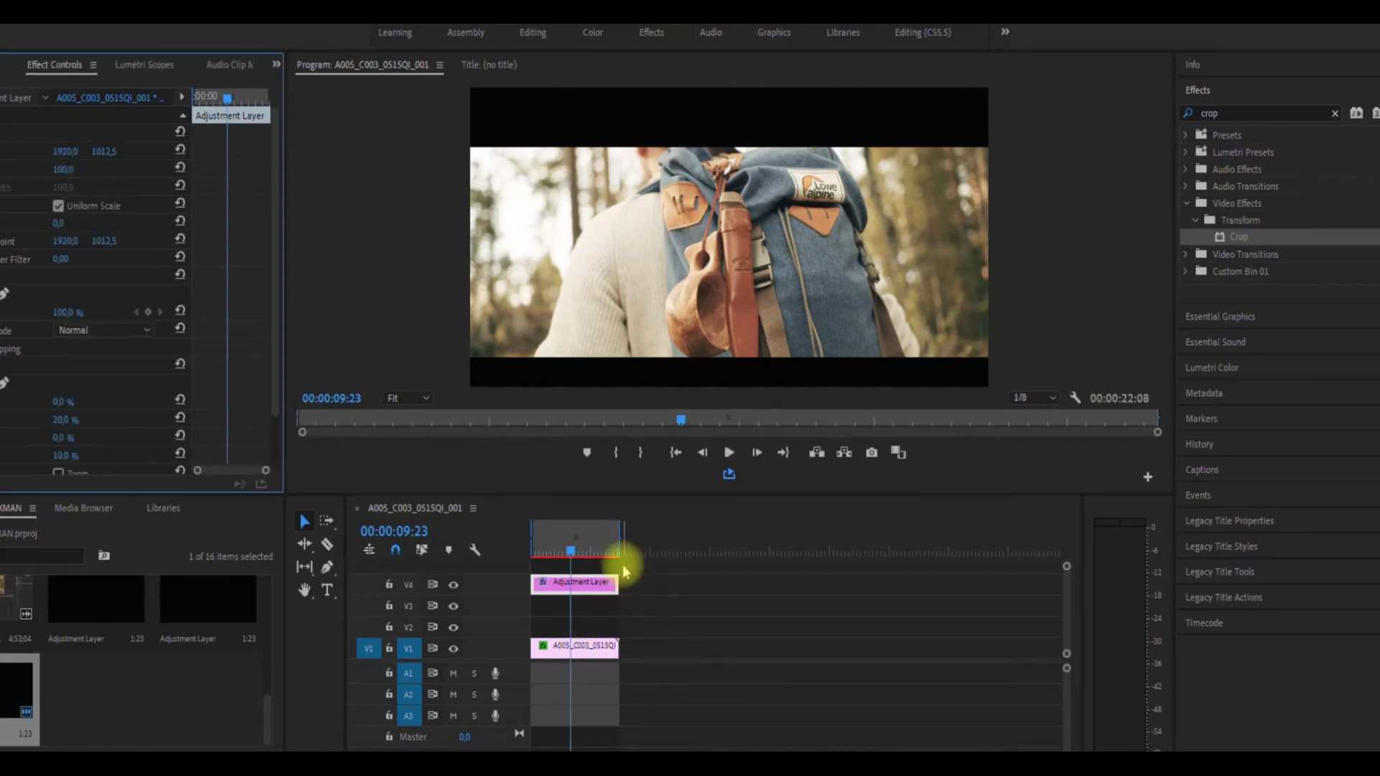
{"action": "left_click", "coordinate": [568, 547]}
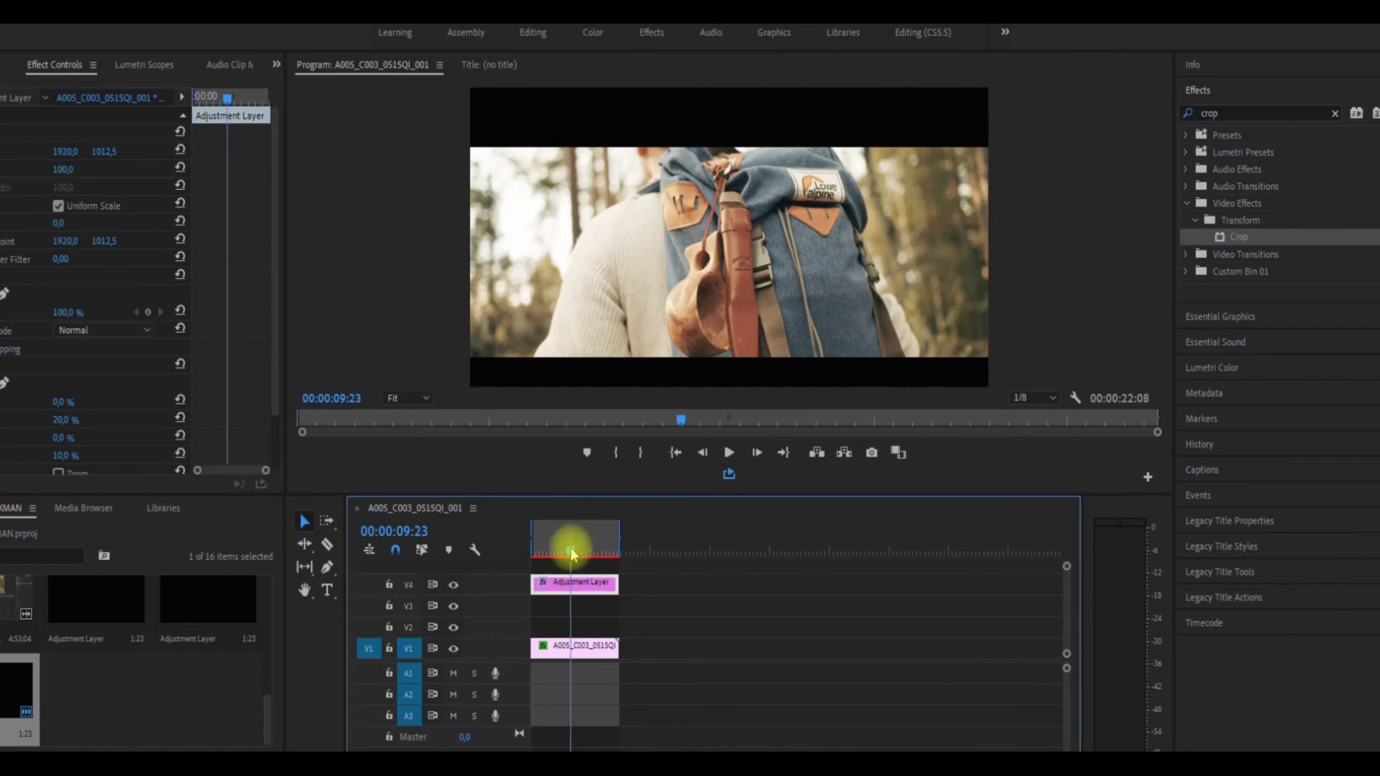
- Play the letterboxed clip while setting Crop Top back to 15%, then stop playback
{"action": "left_click", "coordinate": [726, 466]}
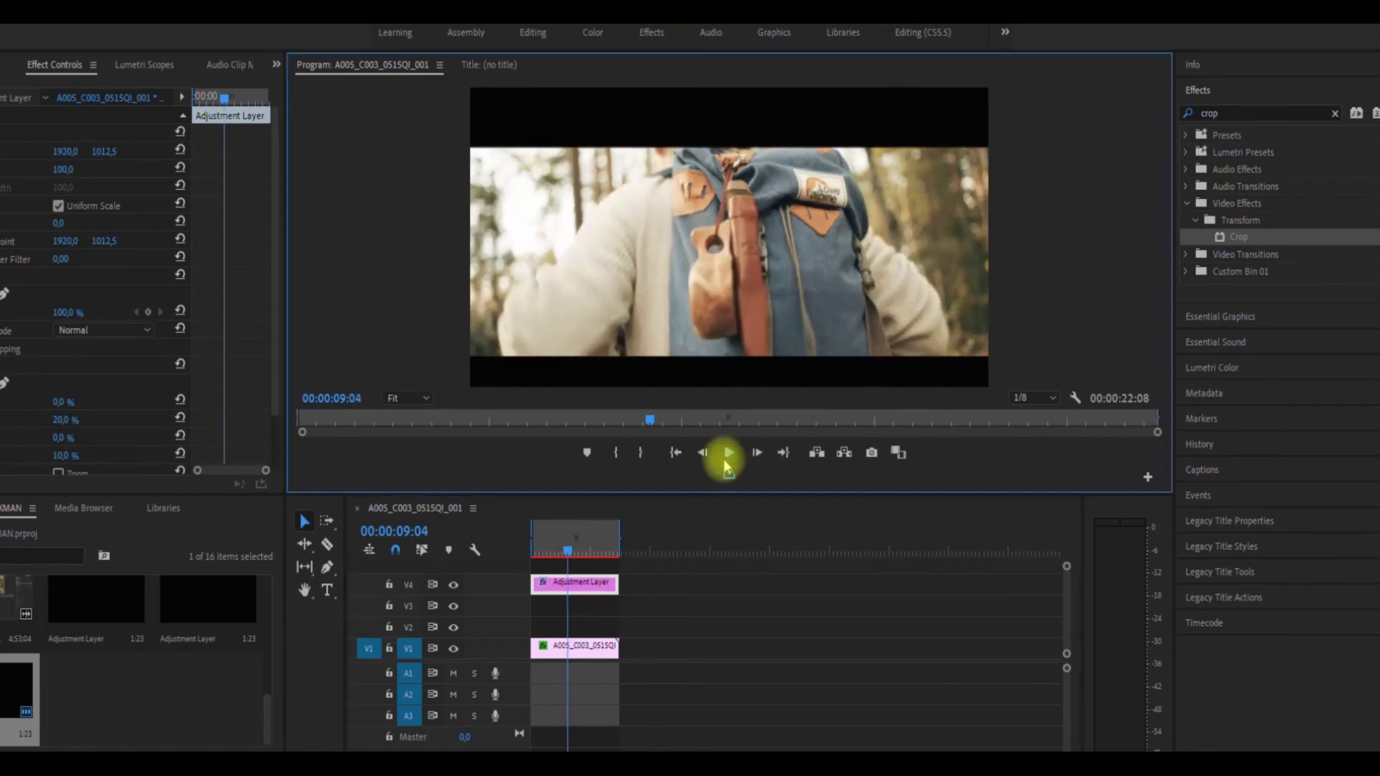
{"action": "left_click", "coordinate": [74, 418]}
{"action": "type", "text": "15"}
{"action": "key", "text": "Return"}
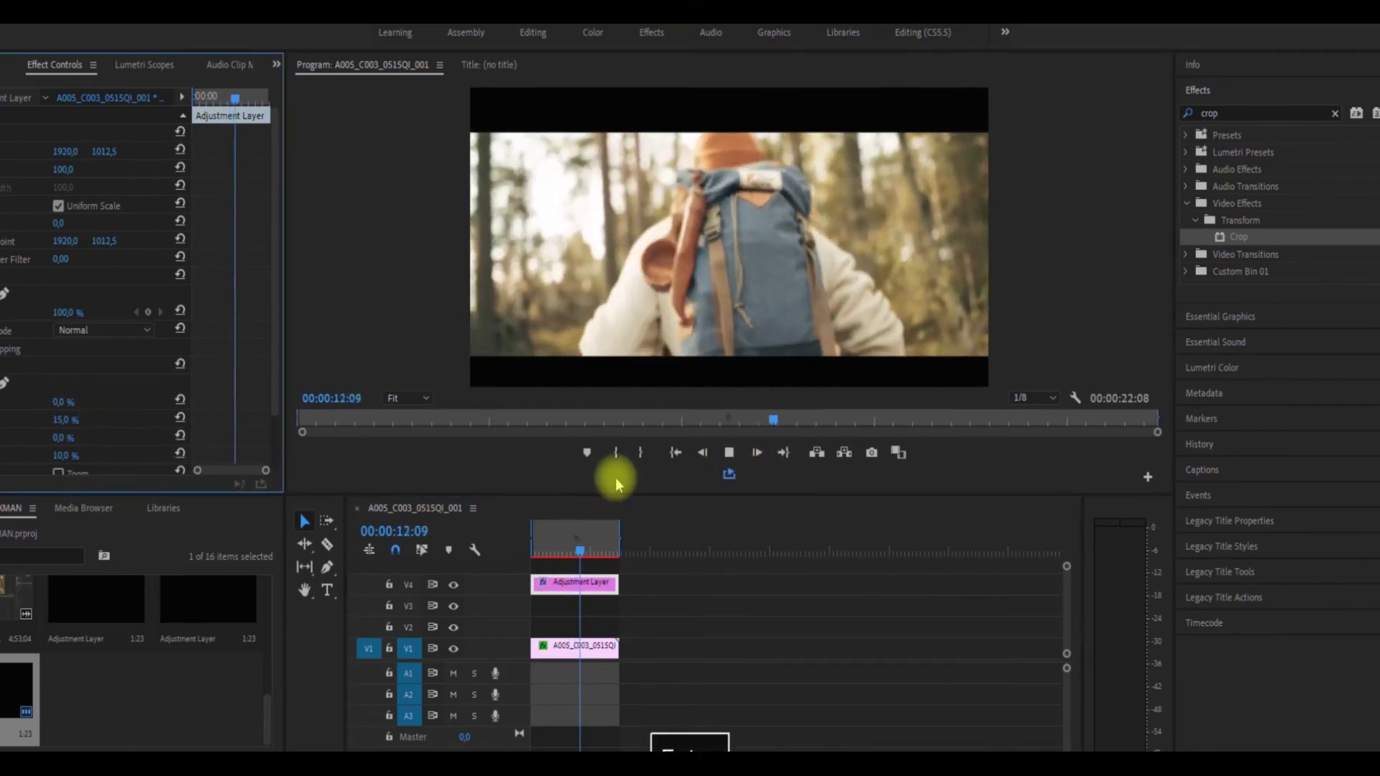
{"action": "left_click", "coordinate": [541, 546]}
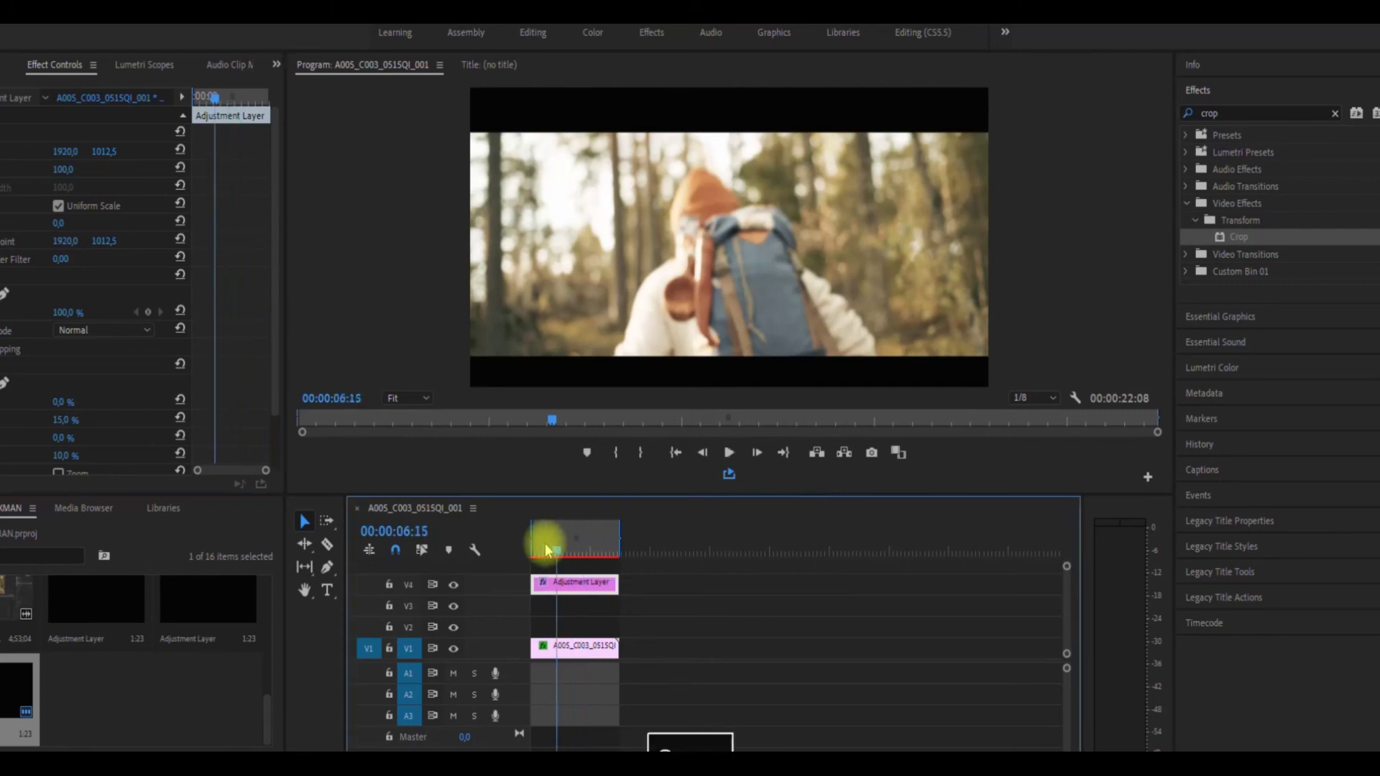
- At the 7-second mark, delete the Crop effect from the adjustment layer
{"action": "left_click", "coordinate": [558, 547]}
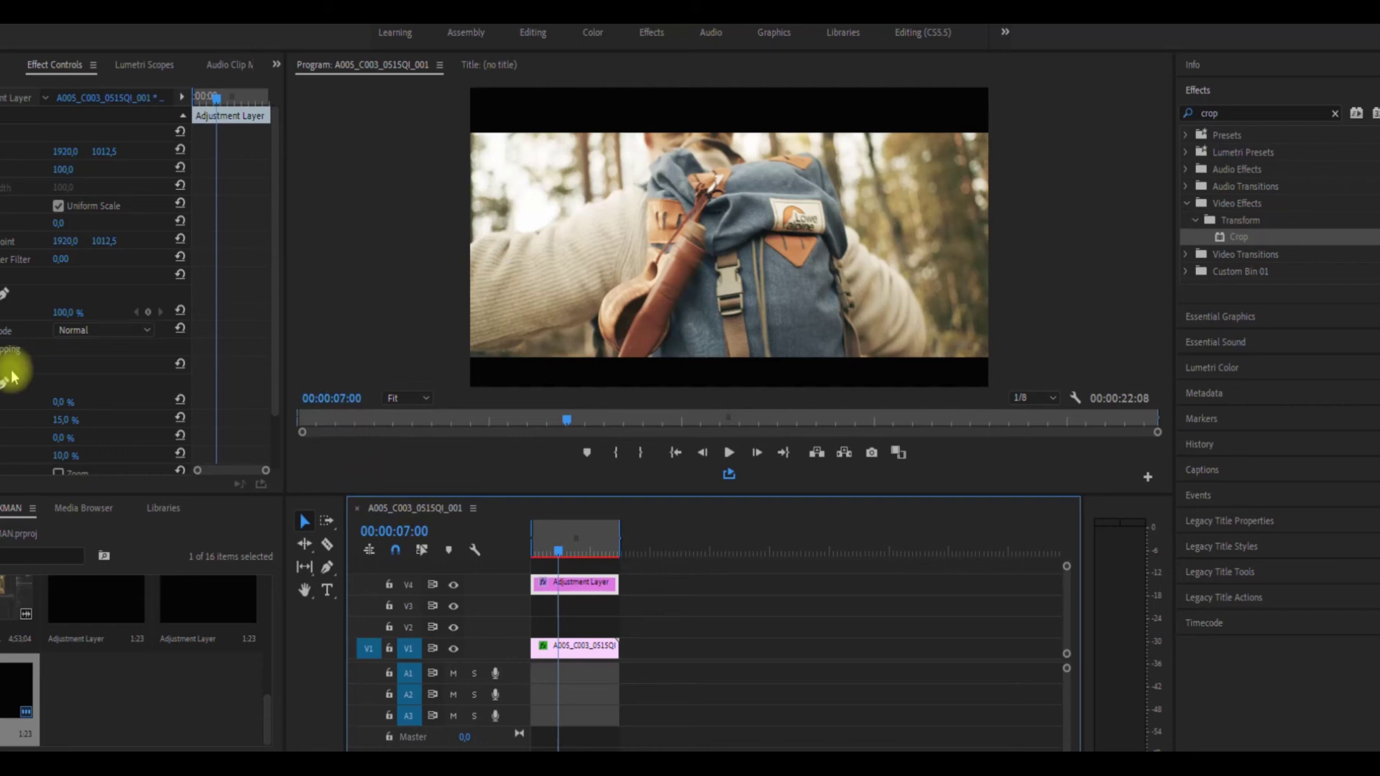
{"action": "left_click", "coordinate": [75, 364]}
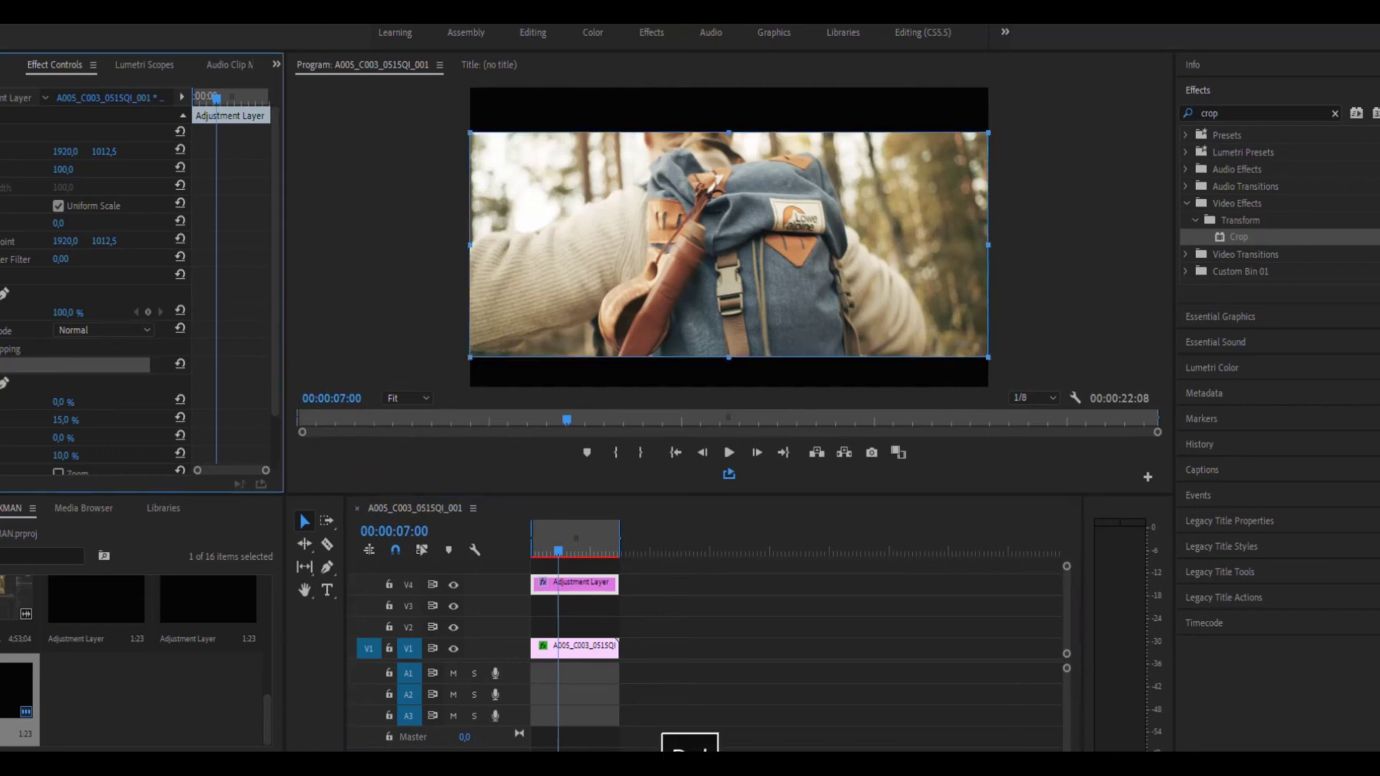
{"action": "key", "text": "Delete"}
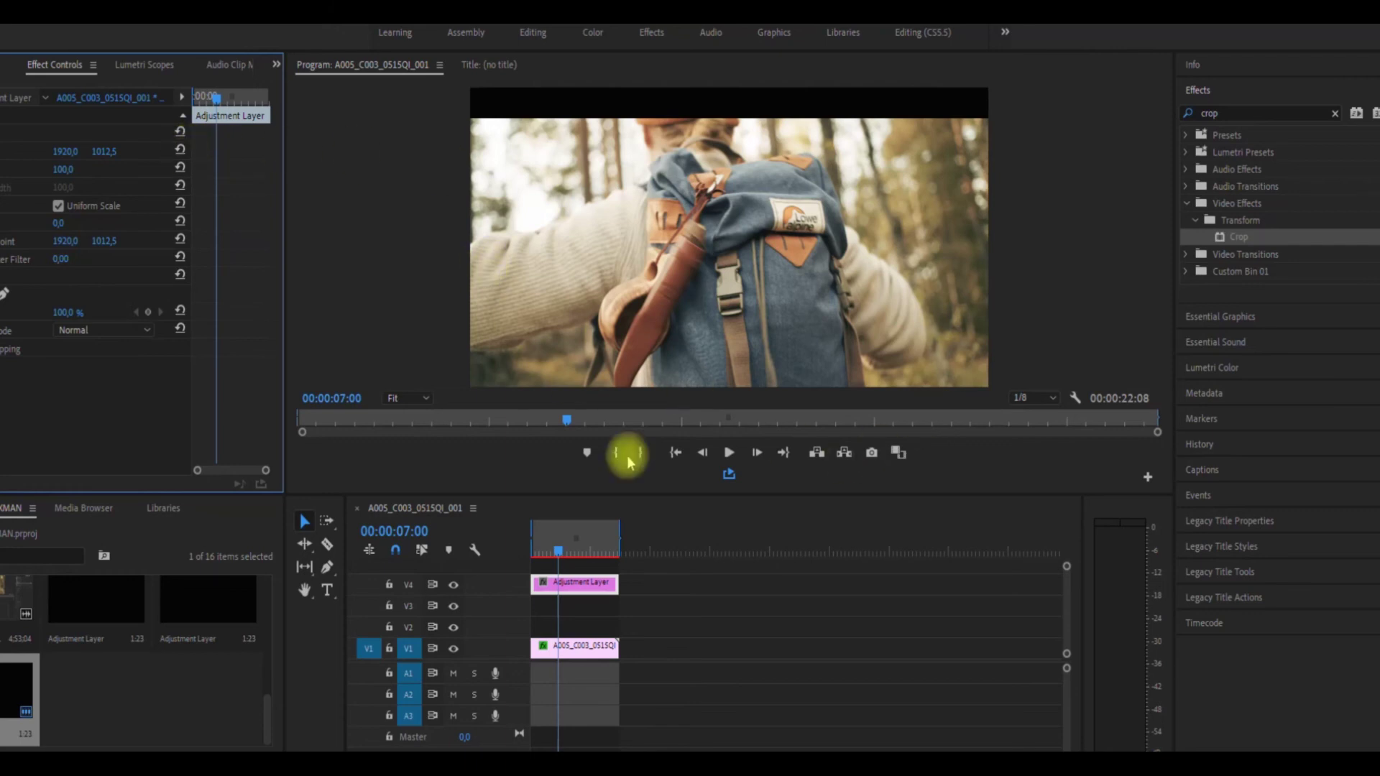
- Reset the V1 hiking clip's Position to default and reselect the adjustment layer
{"action": "left_click", "coordinate": [564, 657]}
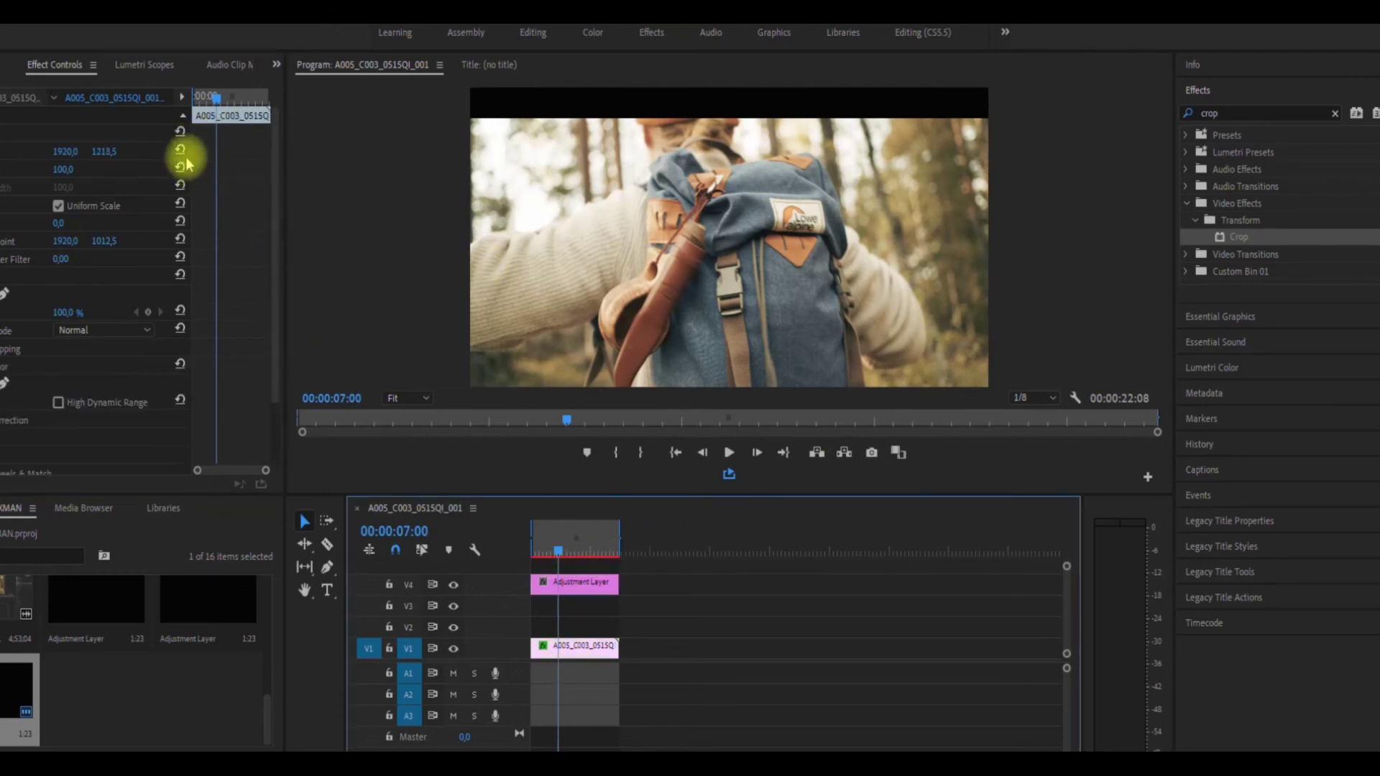
{"action": "left_click", "coordinate": [181, 146]}
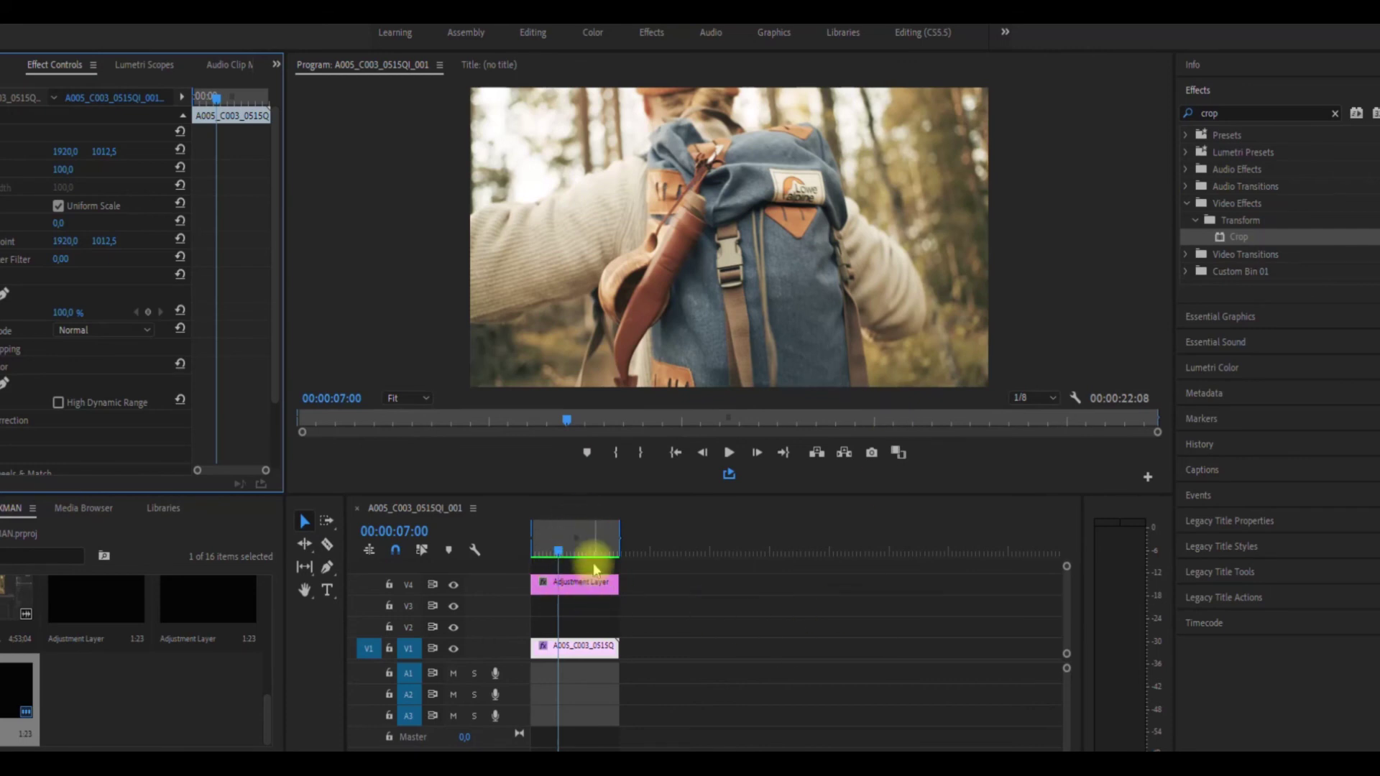
{"action": "left_click", "coordinate": [575, 585]}
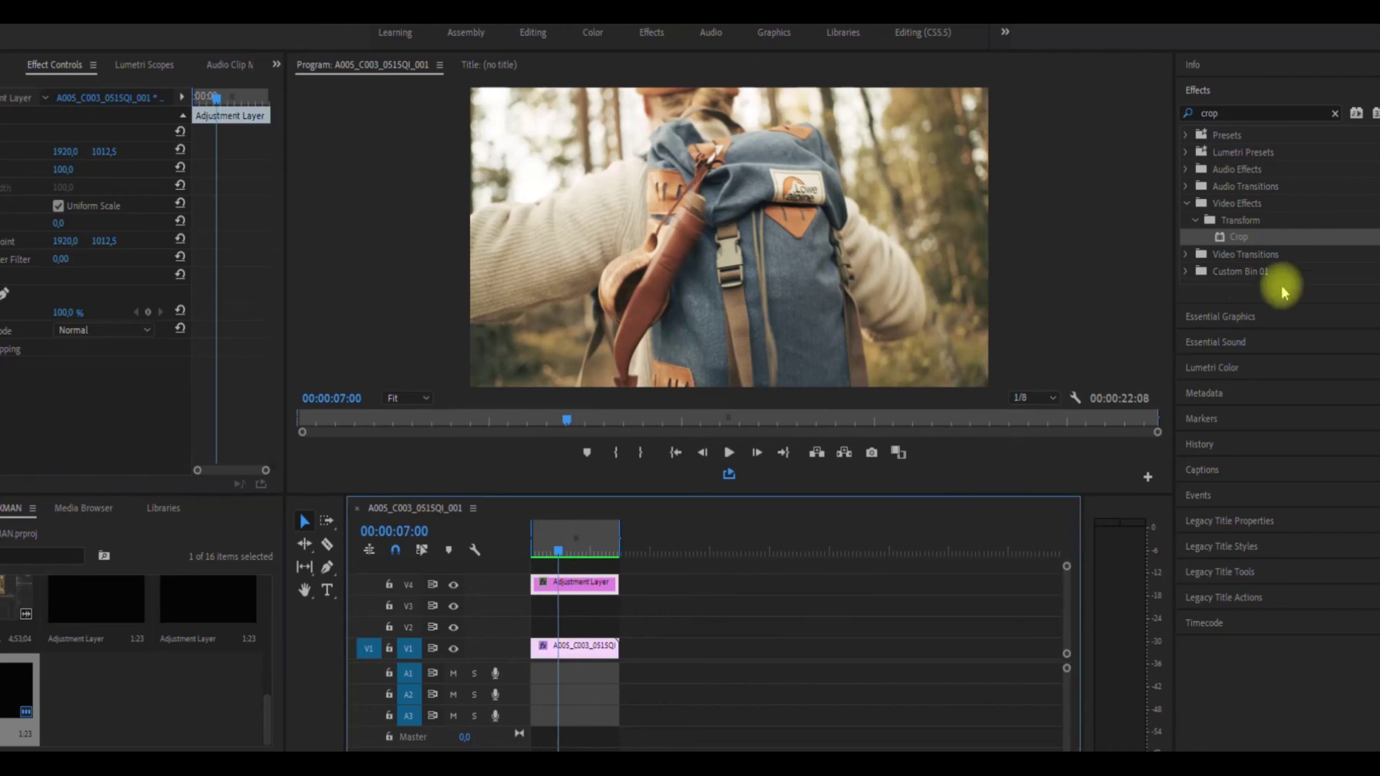
- Reapply Crop to the adjustment layer with Top and Bottom at 15%, then play the footage
{"action": "left_click_drag", "start_coordinate": [1221, 244], "coordinate": [563, 578]}
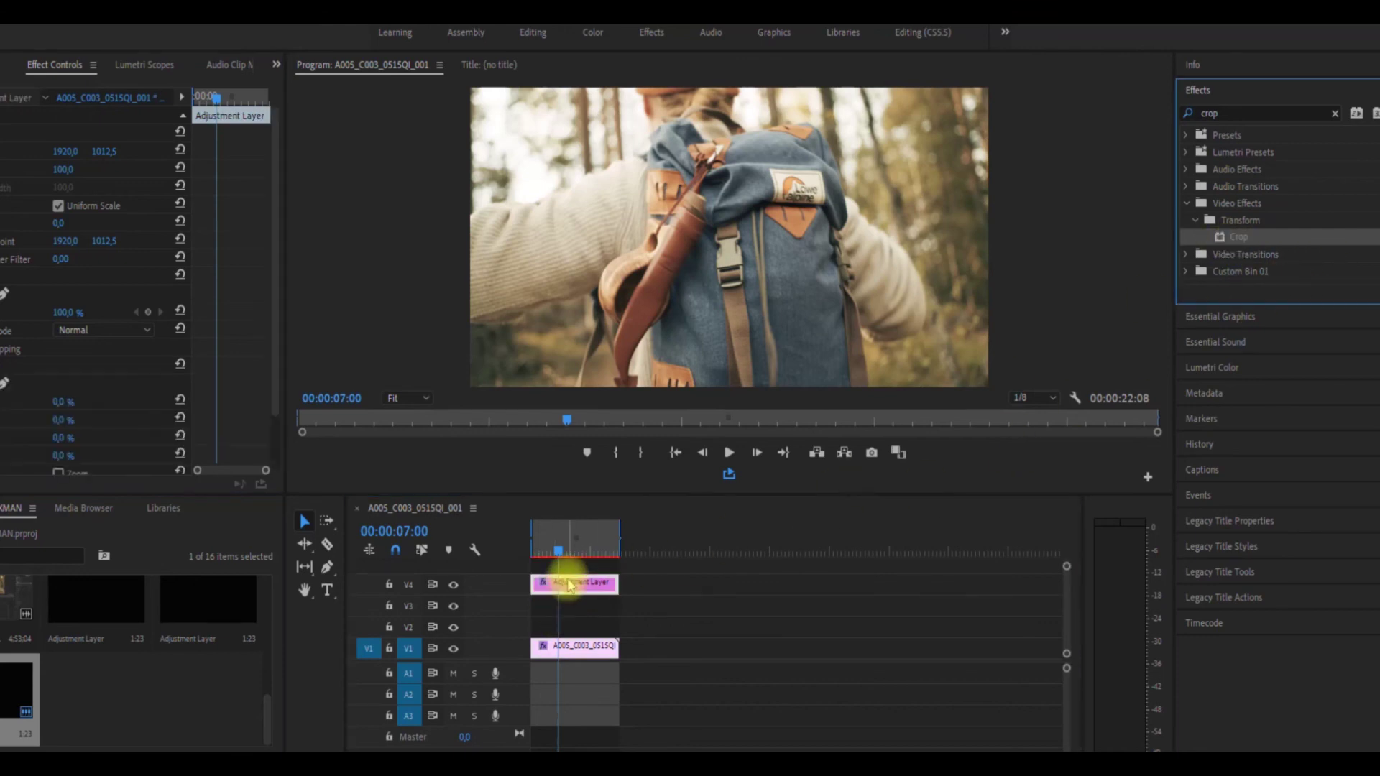
{"action": "left_click", "coordinate": [60, 416]}
{"action": "type", "text": "15"}
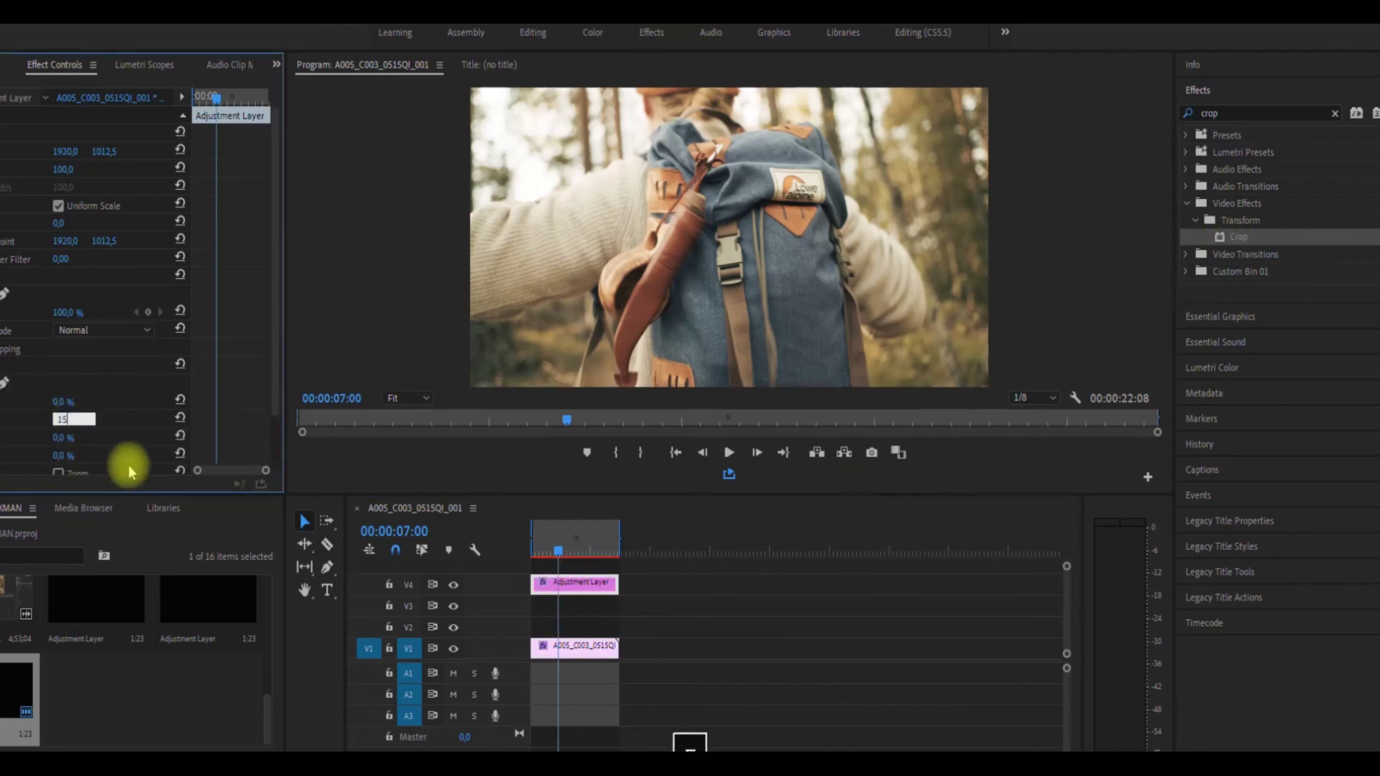
{"action": "key", "text": "Return"}
{"action": "type", "text": "15"}
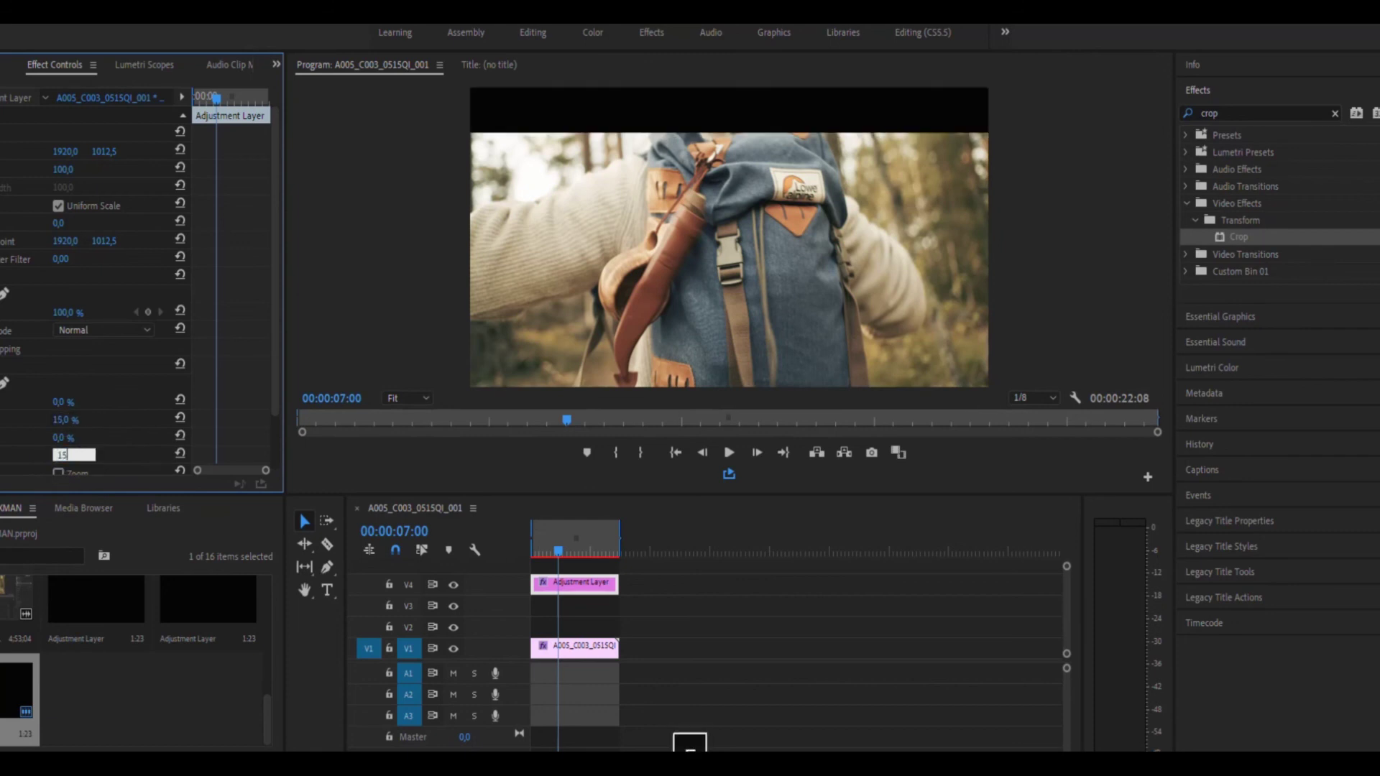
{"action": "left_click", "coordinate": [730, 597]}
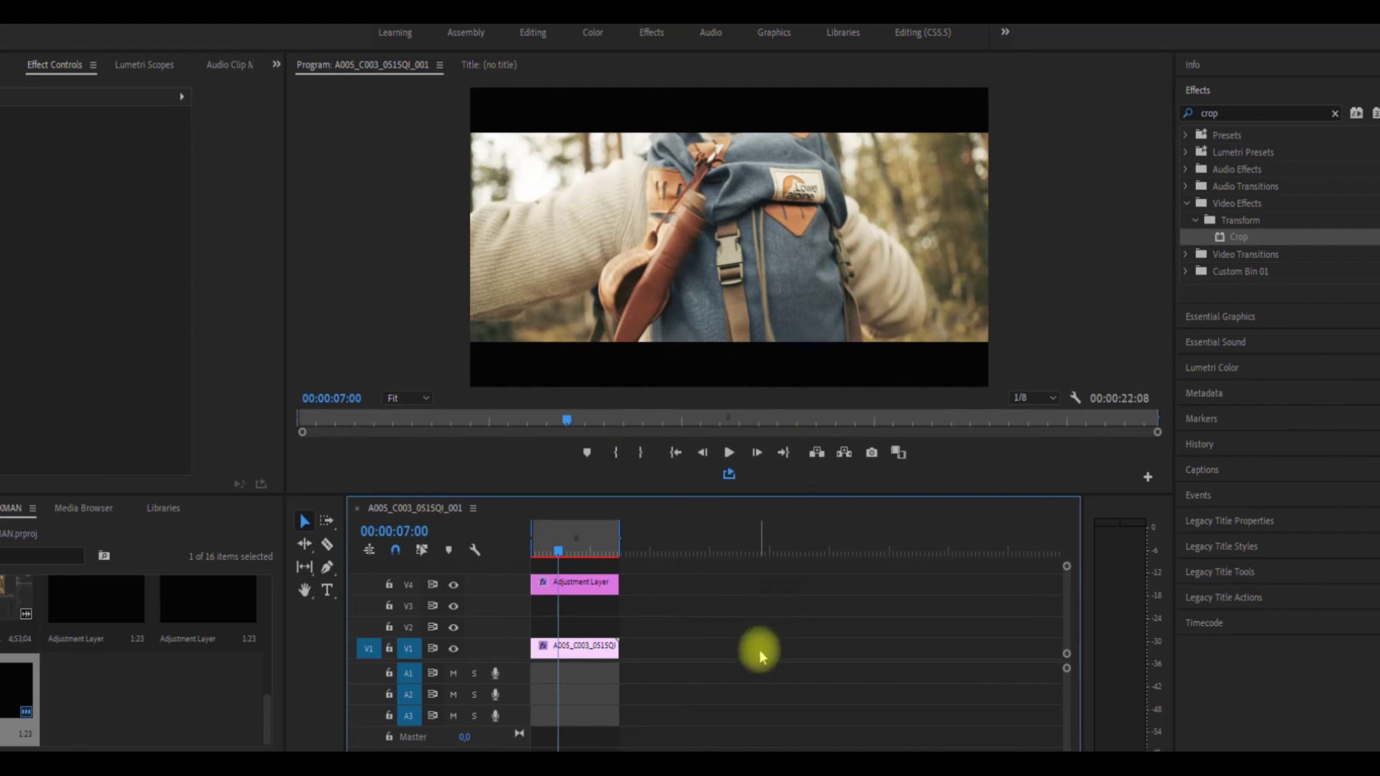
{"action": "left_click", "coordinate": [729, 452]}
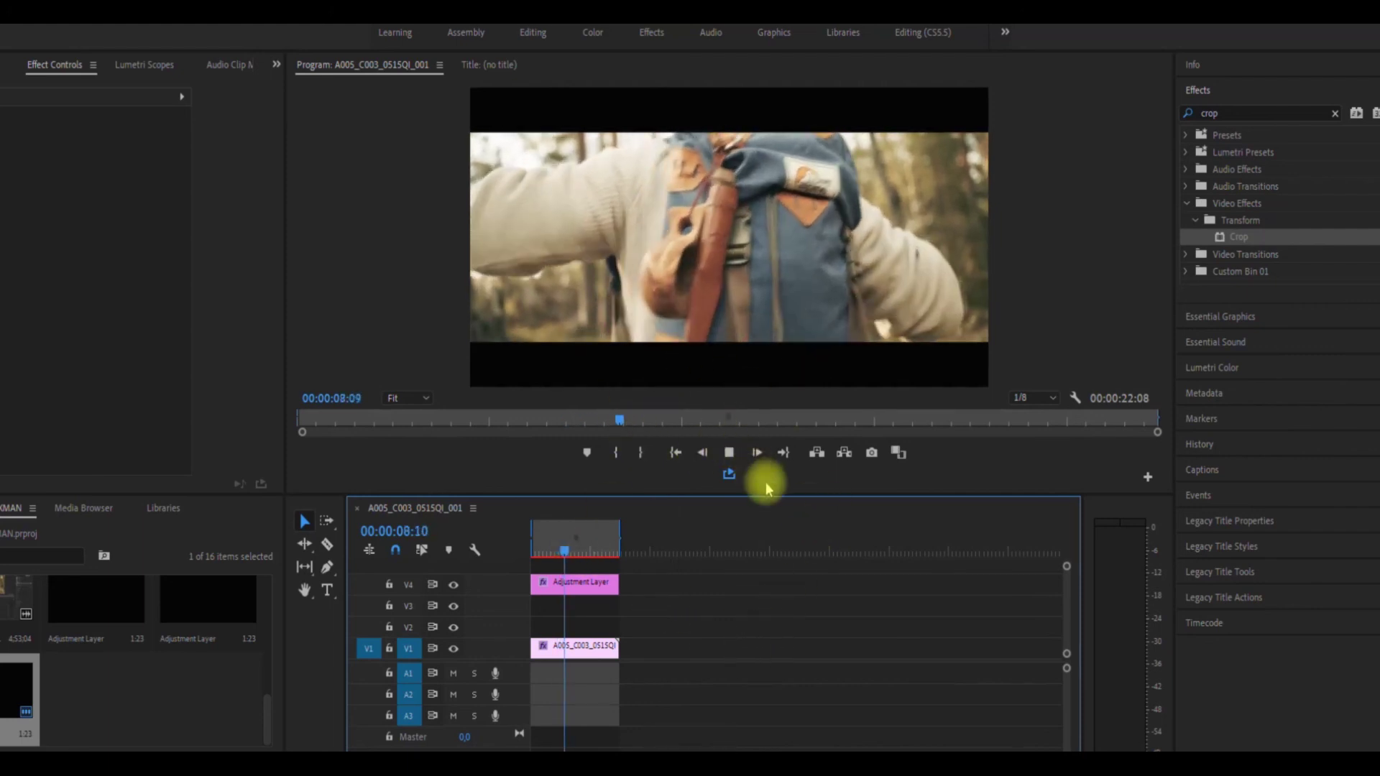